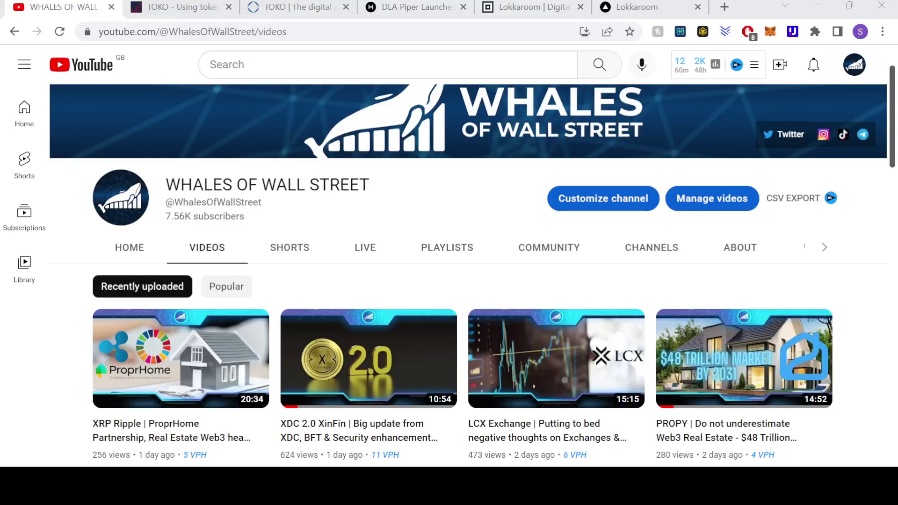
Switch to the DLA Piper 'TOKO - Using token…' article dated 31 October 2022
{"action": "left_click", "coordinate": [177, 7]}
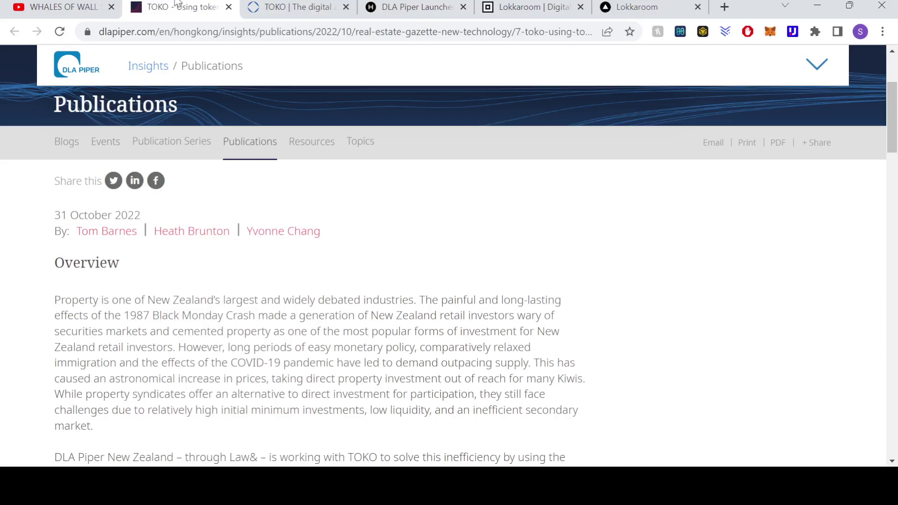
Bring up the toko.network homepage at its Labs section on blockchain and DLT solutions
{"action": "left_click", "coordinate": [312, 10]}
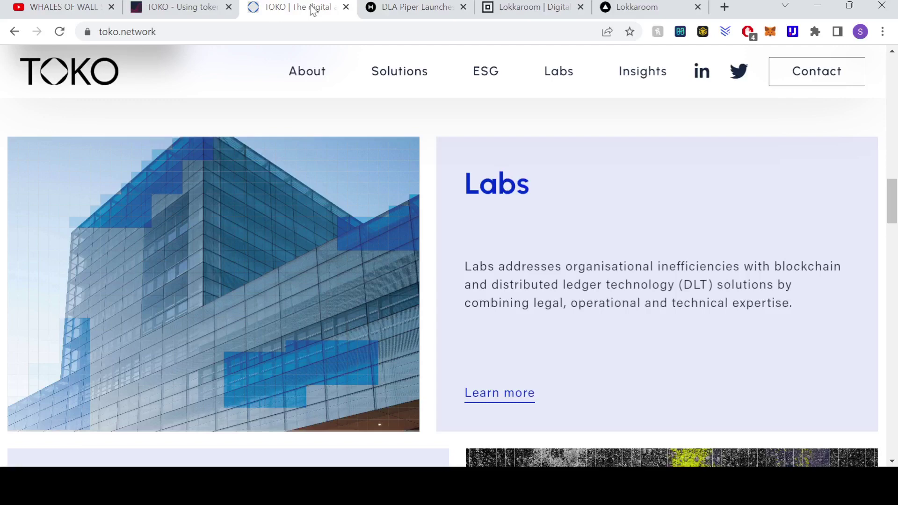
Go back to the DLA Piper TOKO article and read from Overview down to 'Limited solutions'
{"action": "left_click", "coordinate": [201, 6]}
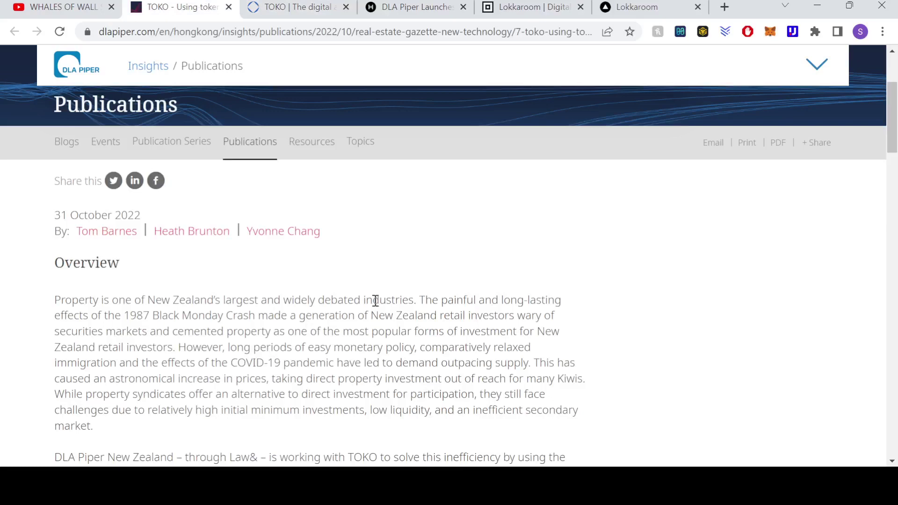
{"action": "scroll", "coordinate": [375, 300], "scroll_direction": "down", "scroll_amount": 2}
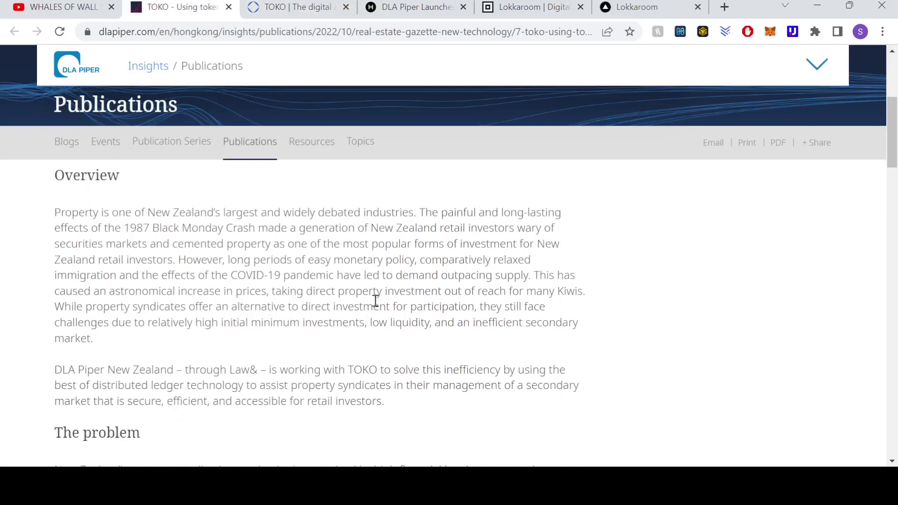
{"action": "scroll", "coordinate": [375, 301], "scroll_direction": "down", "scroll_amount": 5}
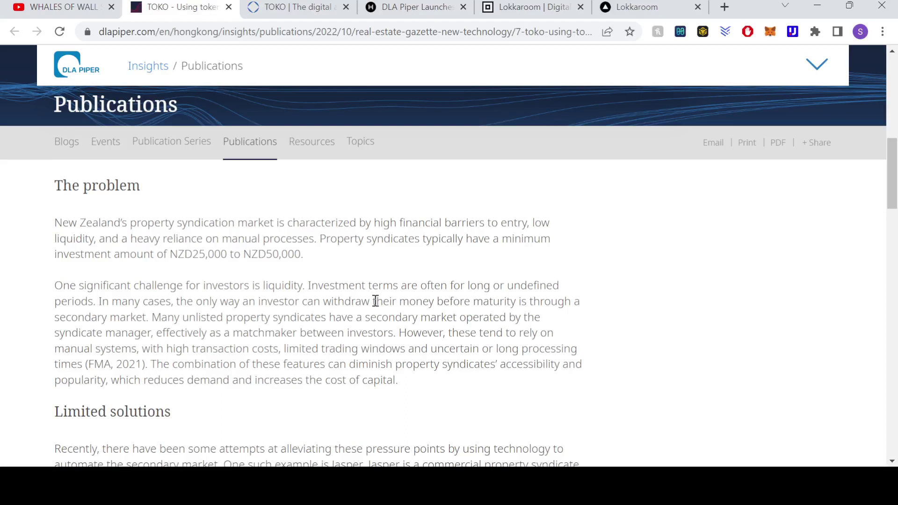
{"action": "scroll", "coordinate": [375, 301], "scroll_direction": "down", "scroll_amount": 1}
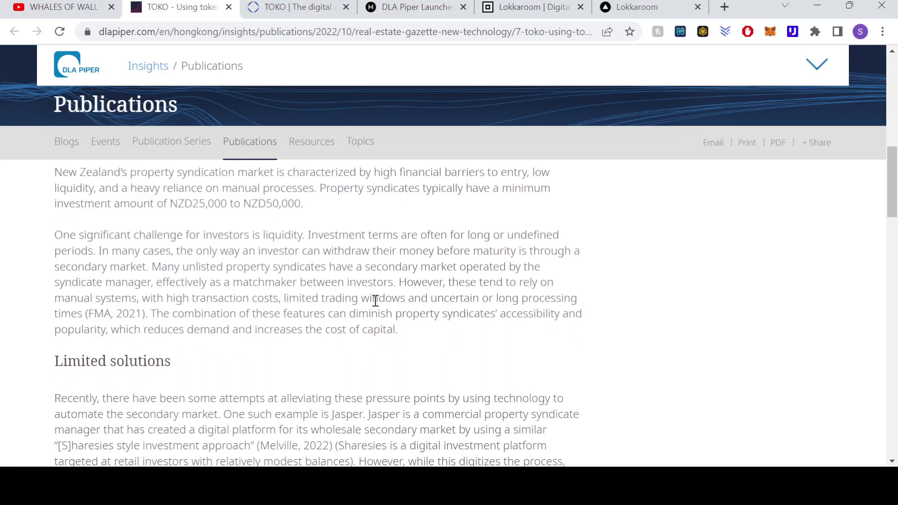
{"action": "scroll", "coordinate": [376, 301], "scroll_direction": "down", "scroll_amount": 1}
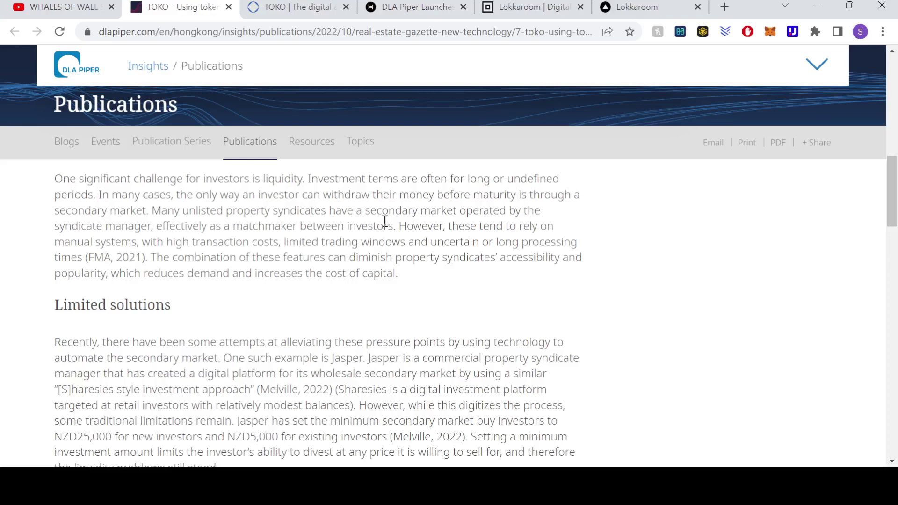
{"action": "scroll", "coordinate": [385, 221], "scroll_direction": "up", "scroll_amount": 3}
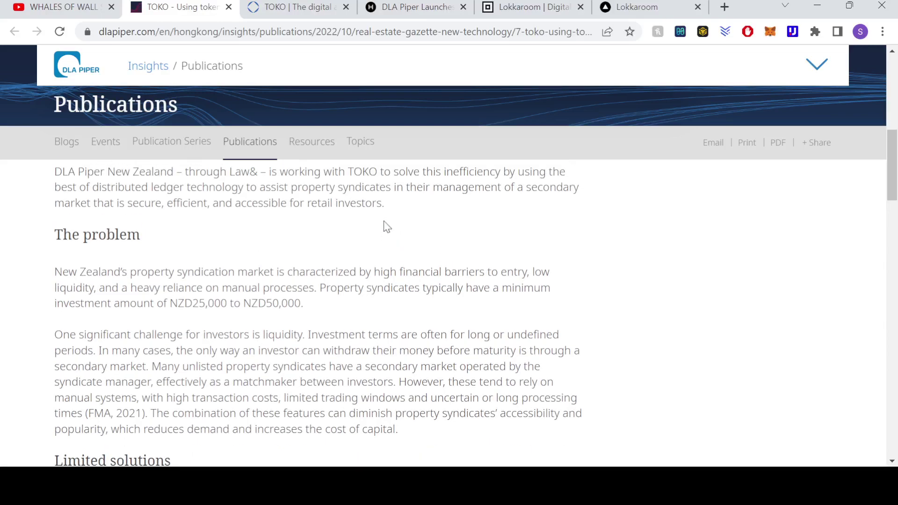
Read down to the NZD50,000 syndicate stake tokenized into 50,000 tradeable tokens
{"action": "scroll", "coordinate": [385, 225], "scroll_direction": "down", "scroll_amount": 1}
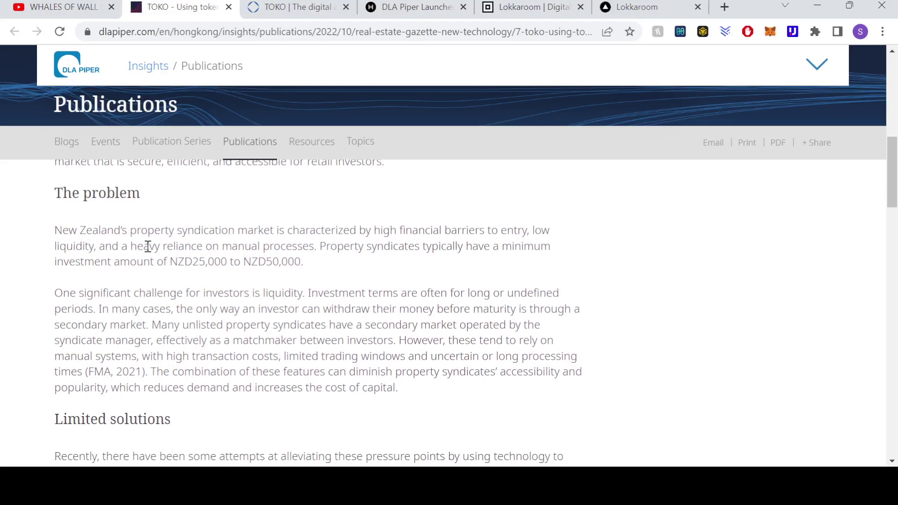
{"action": "scroll", "coordinate": [148, 247], "scroll_direction": "down", "scroll_amount": 5}
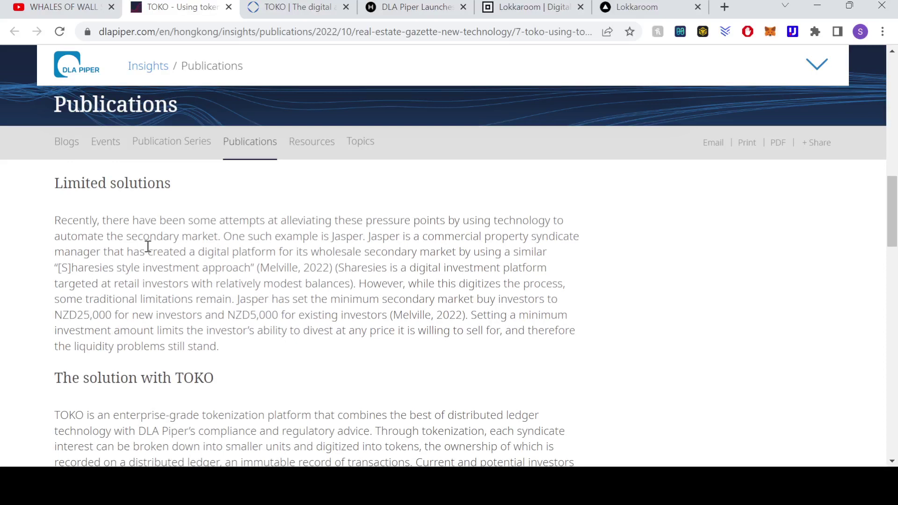
{"action": "scroll", "coordinate": [376, 298], "scroll_direction": "down", "scroll_amount": 3}
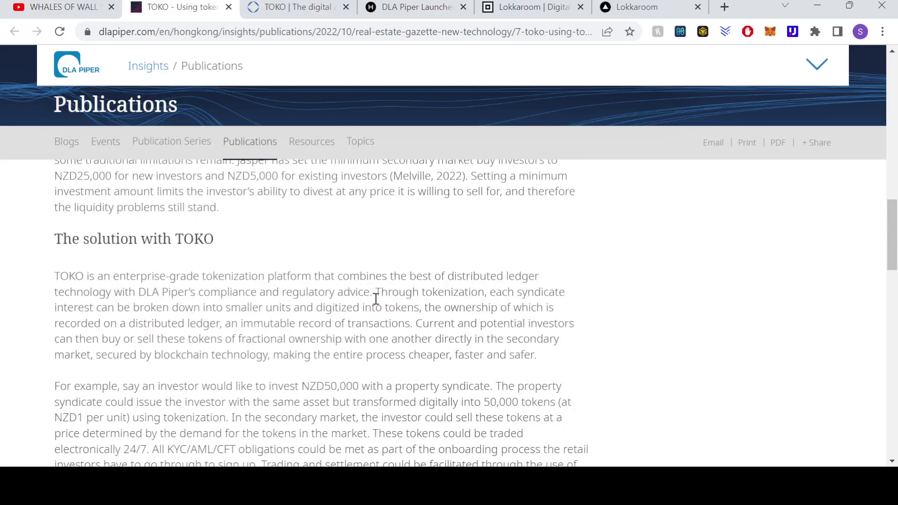
{"action": "scroll", "coordinate": [423, 383], "scroll_direction": "down", "scroll_amount": 3}
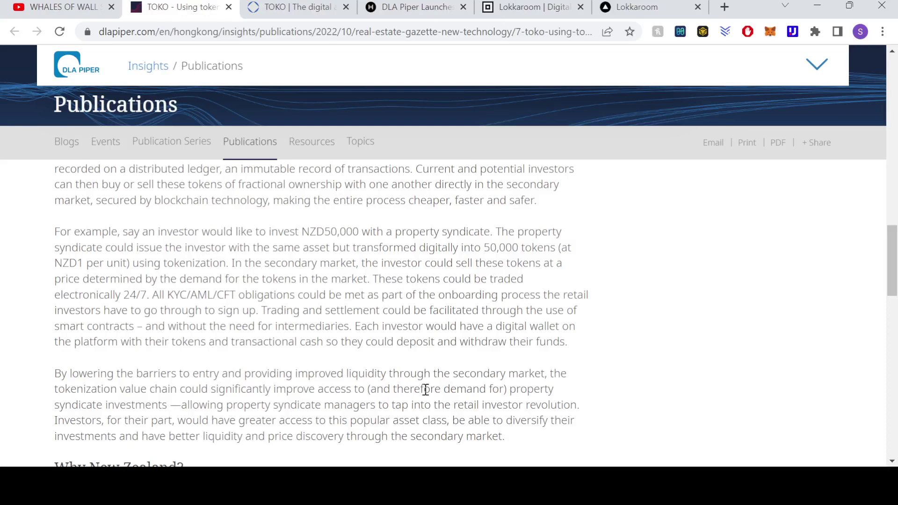
Read the article through 'Why New Zealand?' and 'Closing comments', then switch tabs
{"action": "scroll", "coordinate": [426, 389], "scroll_direction": "down", "scroll_amount": 4}
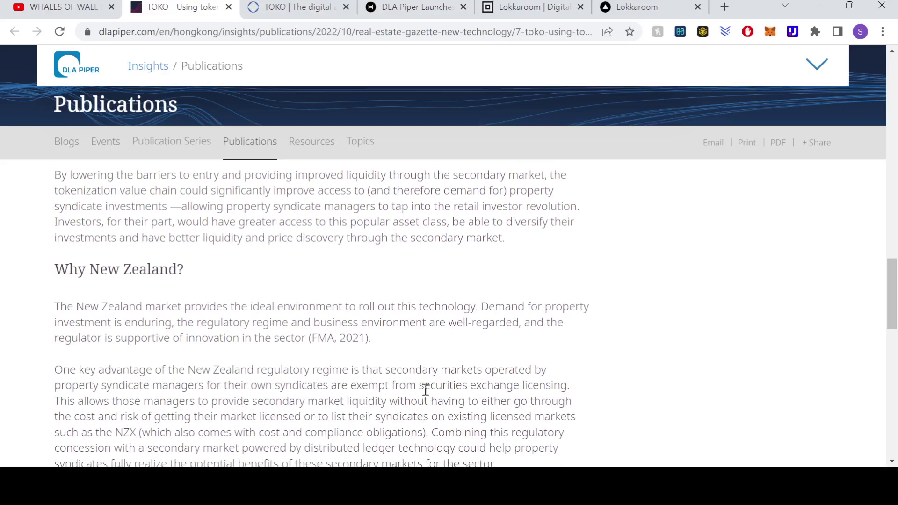
{"action": "scroll", "coordinate": [426, 390], "scroll_direction": "down", "scroll_amount": 2}
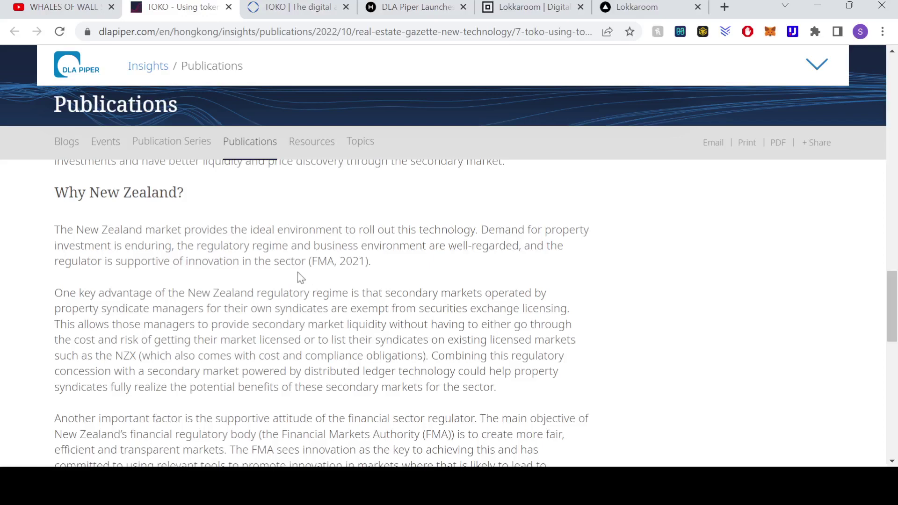
{"action": "scroll", "coordinate": [326, 310], "scroll_direction": "down", "scroll_amount": 2}
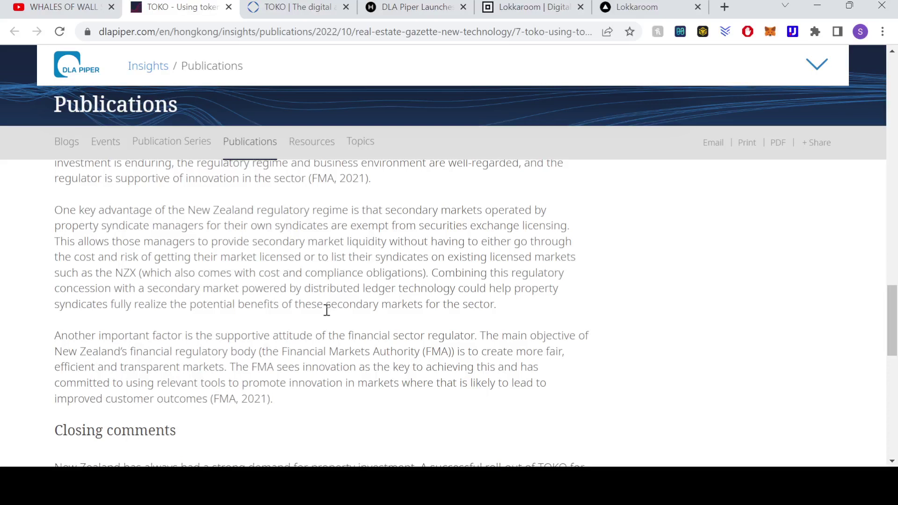
{"action": "scroll", "coordinate": [326, 310], "scroll_direction": "down", "scroll_amount": 1}
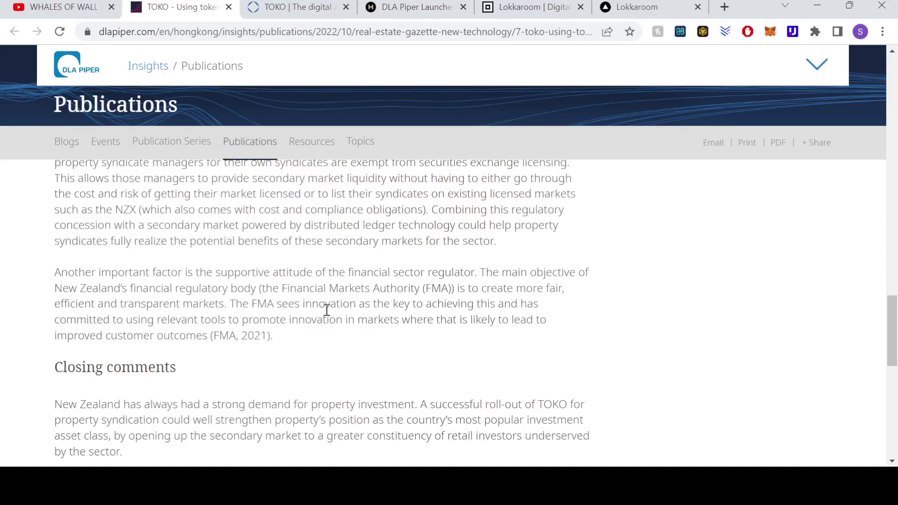
{"action": "scroll", "coordinate": [326, 310], "scroll_direction": "down", "scroll_amount": 2}
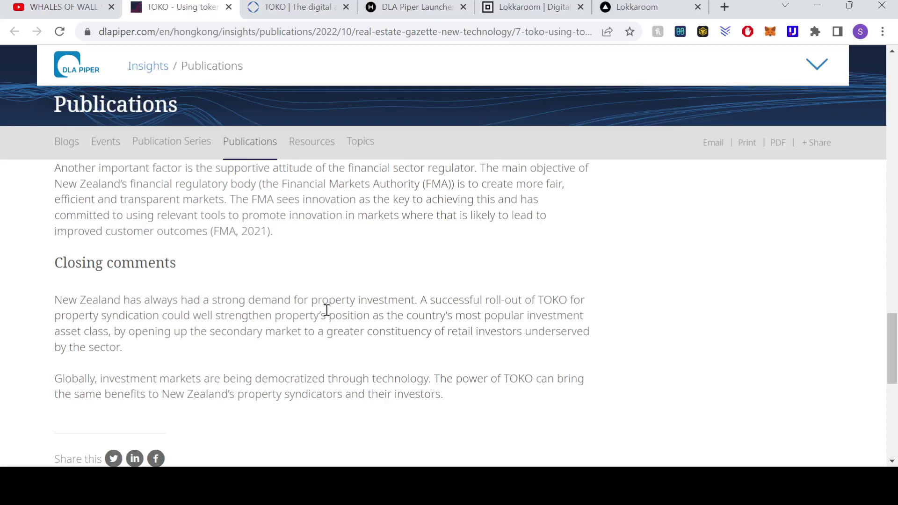
{"action": "scroll", "coordinate": [326, 310], "scroll_direction": "up", "scroll_amount": 15}
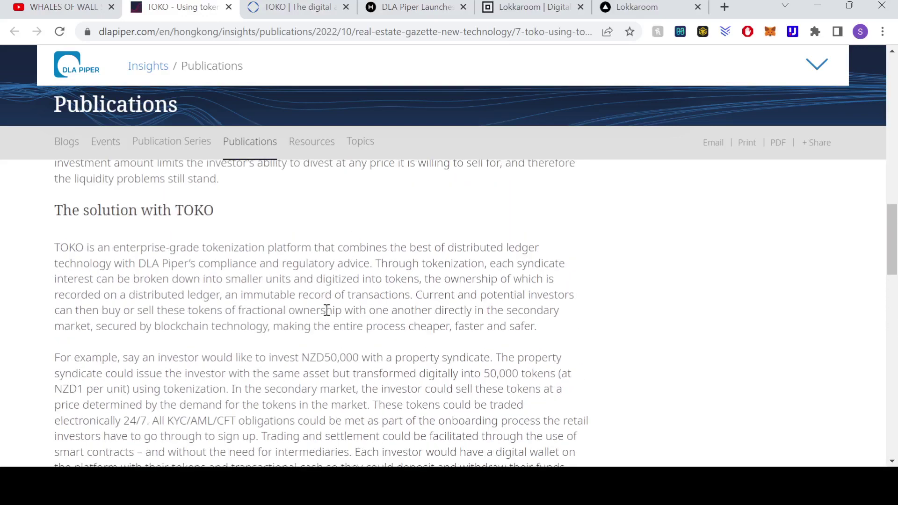
{"action": "scroll", "coordinate": [327, 310], "scroll_direction": "down", "scroll_amount": 4}
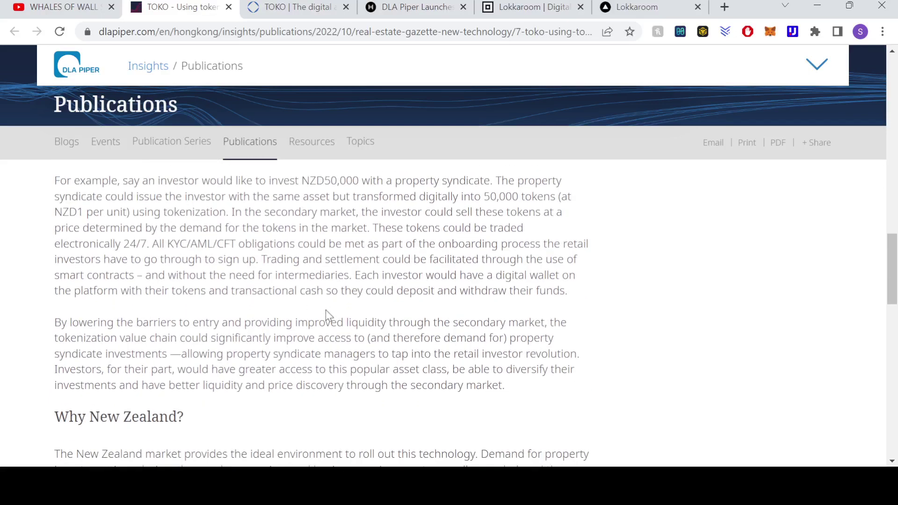
{"action": "left_click", "coordinate": [390, 5]}
Move the DLA Piper tab left and browse the TOKO homepage from its hero to ESG
{"action": "left_click_drag", "start_coordinate": [390, 2], "coordinate": [273, 6]}
{"action": "left_click", "coordinate": [411, 6]}
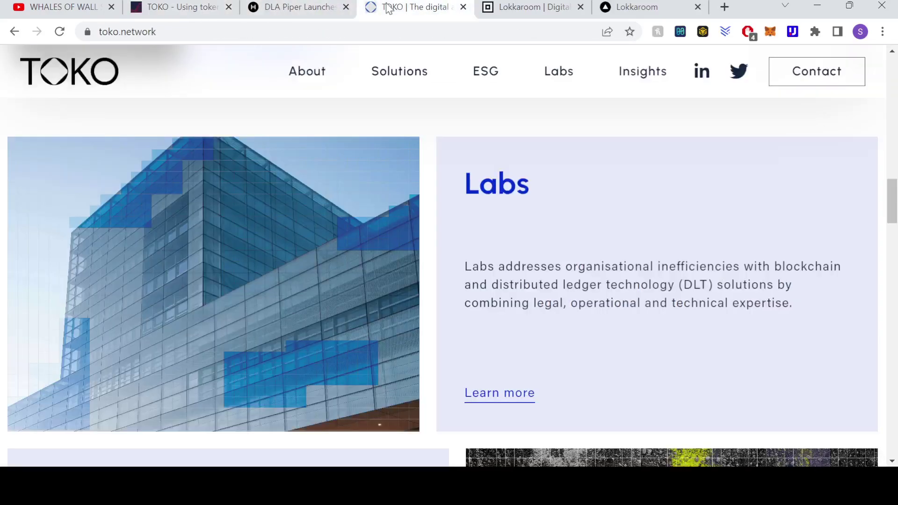
{"action": "scroll", "coordinate": [422, 272], "scroll_direction": "up", "scroll_amount": 12}
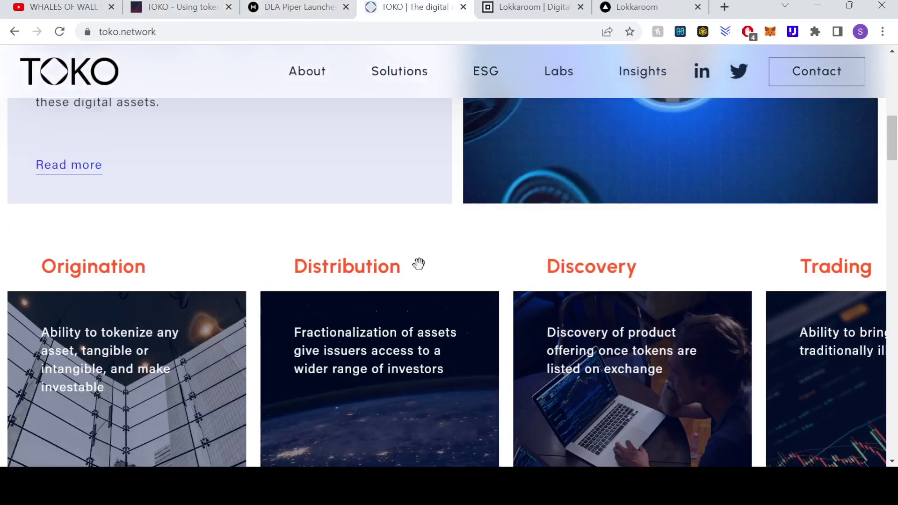
{"action": "scroll", "coordinate": [422, 272], "scroll_direction": "up", "scroll_amount": 6}
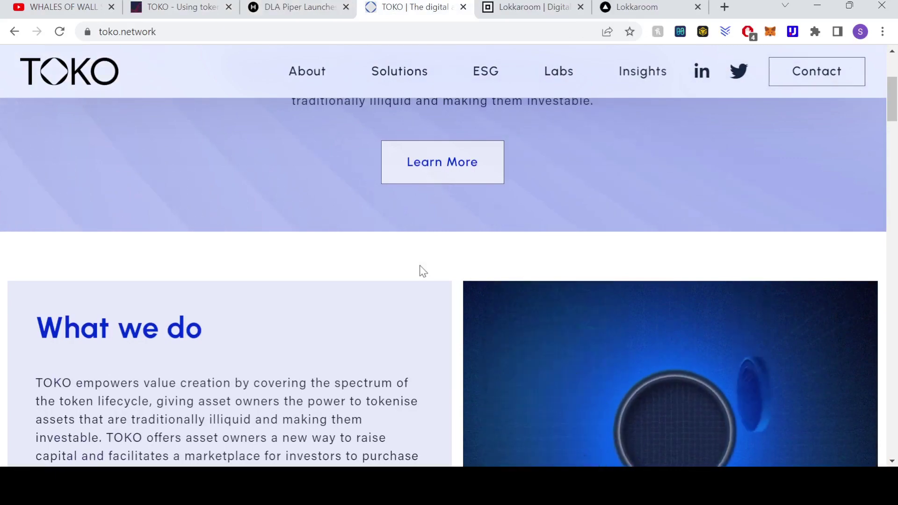
{"action": "scroll", "coordinate": [421, 271], "scroll_direction": "down", "scroll_amount": 4}
{"action": "scroll", "coordinate": [421, 265], "scroll_direction": "up", "scroll_amount": 8}
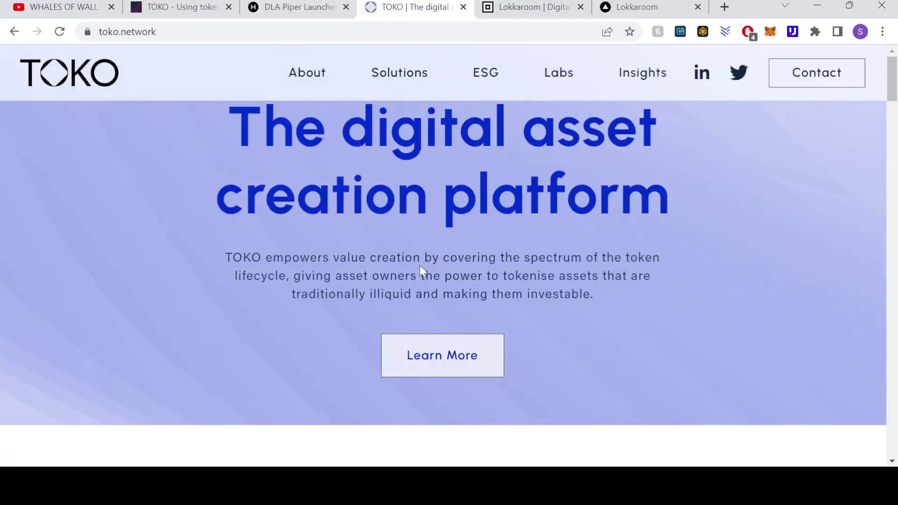
{"action": "scroll", "coordinate": [420, 266], "scroll_direction": "down", "scroll_amount": 10}
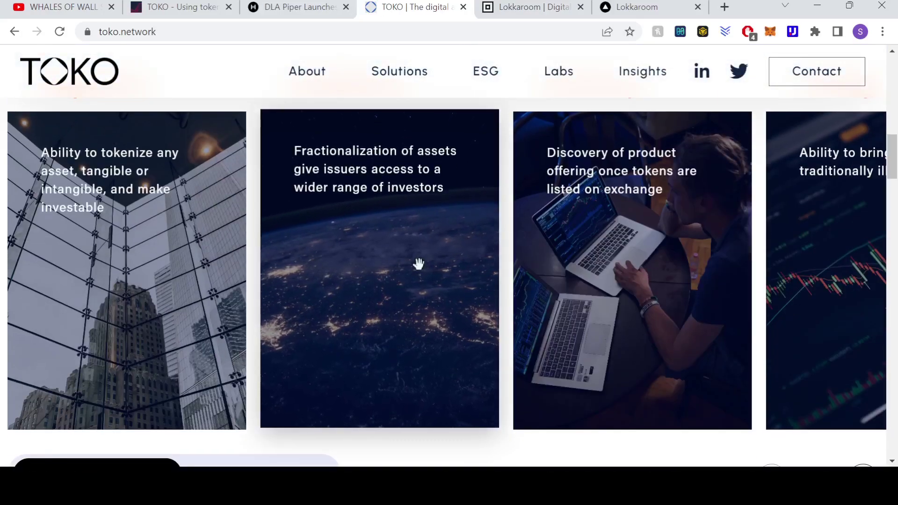
{"action": "scroll", "coordinate": [419, 265], "scroll_direction": "down", "scroll_amount": 3}
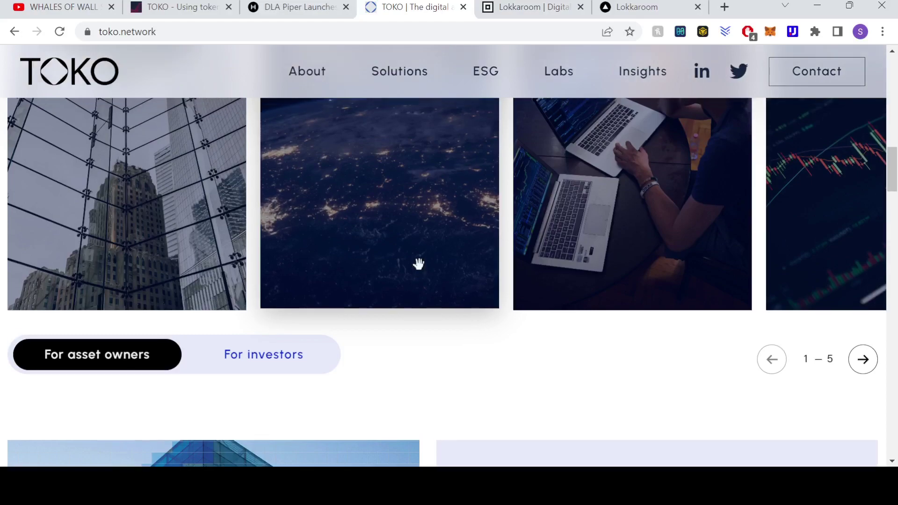
{"action": "scroll", "coordinate": [418, 264], "scroll_direction": "down", "scroll_amount": 10}
{"action": "scroll", "coordinate": [420, 266], "scroll_direction": "up", "scroll_amount": 5}
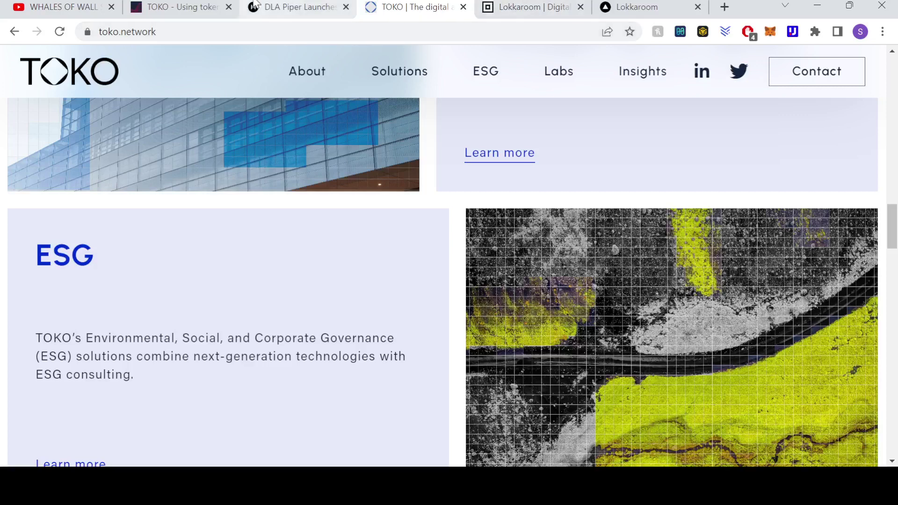
Return to the DLA Piper TOKO article at its NZD50,000 tokenization example
{"action": "left_click", "coordinate": [182, 7]}
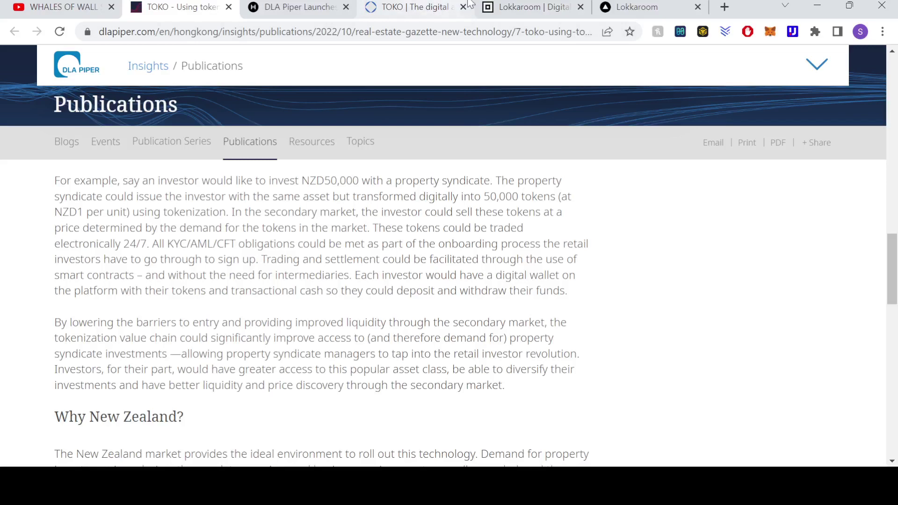
Switch to the Lokkaroom homepage and read its 'ALL SPORTS, ONE PLATFORM' section
{"action": "left_click", "coordinate": [512, 6]}
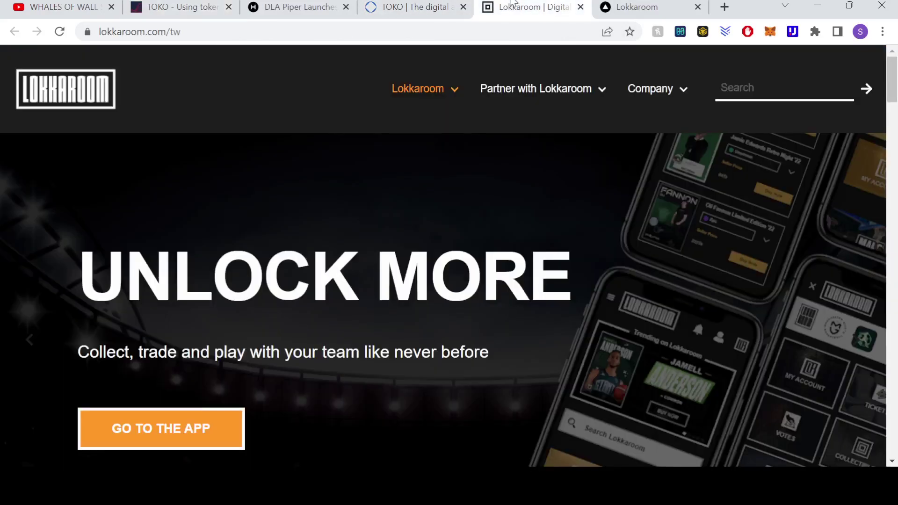
{"action": "scroll", "coordinate": [697, 258], "scroll_direction": "down", "scroll_amount": 5}
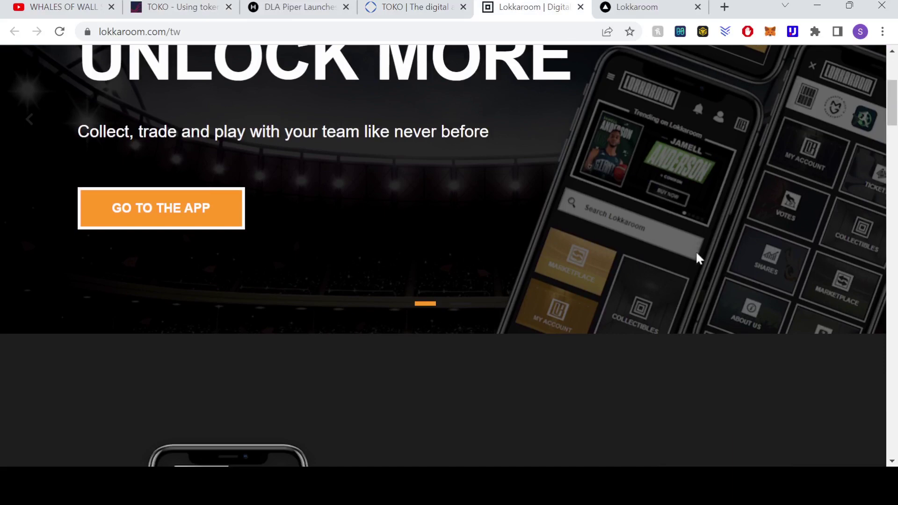
{"action": "scroll", "coordinate": [696, 257], "scroll_direction": "down", "scroll_amount": 8}
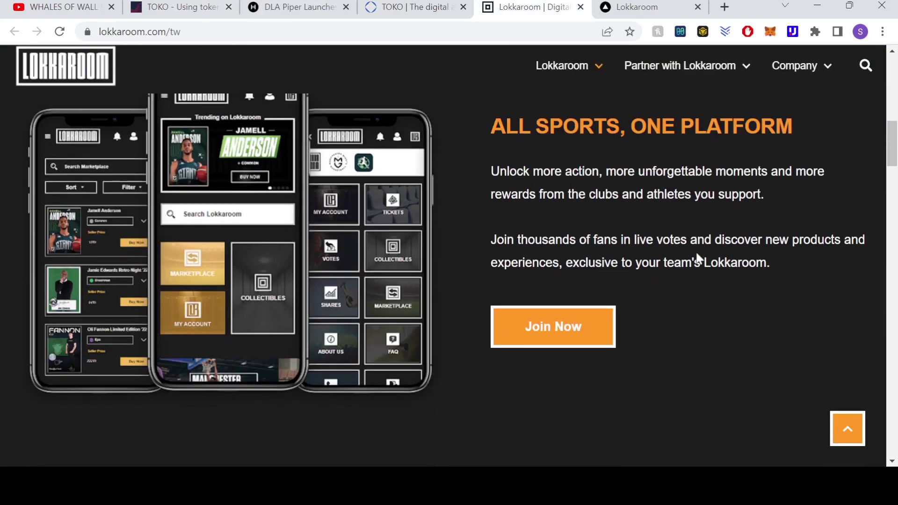
{"action": "scroll", "coordinate": [698, 254], "scroll_direction": "up", "scroll_amount": 1}
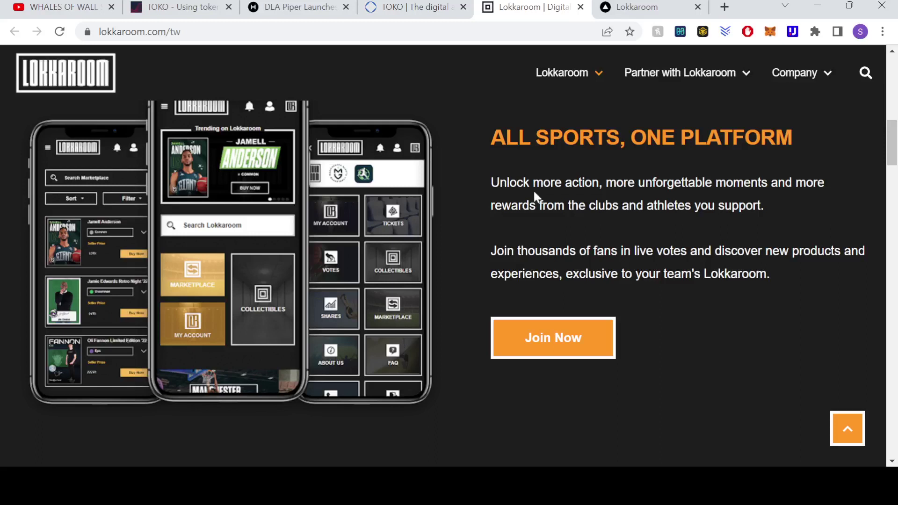
{"action": "scroll", "coordinate": [534, 196], "scroll_direction": "down", "scroll_amount": 1}
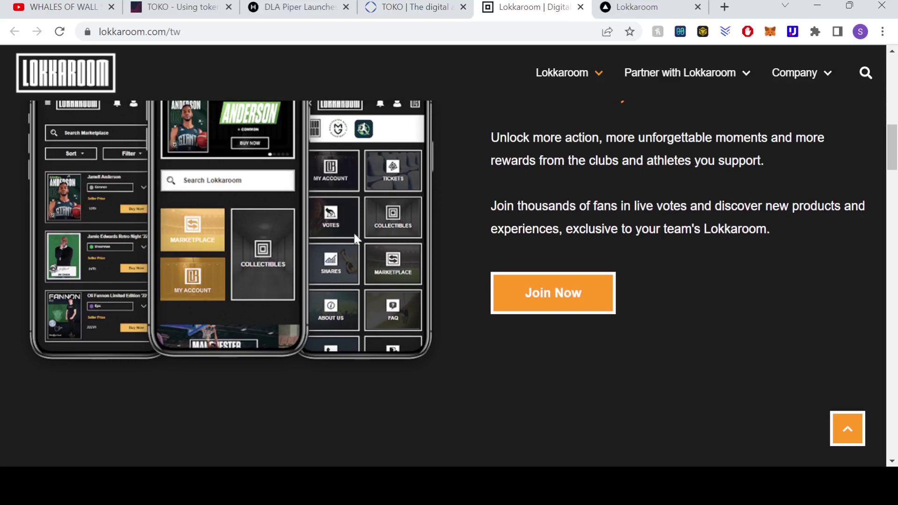
{"action": "scroll", "coordinate": [616, 254], "scroll_direction": "down", "scroll_amount": 9}
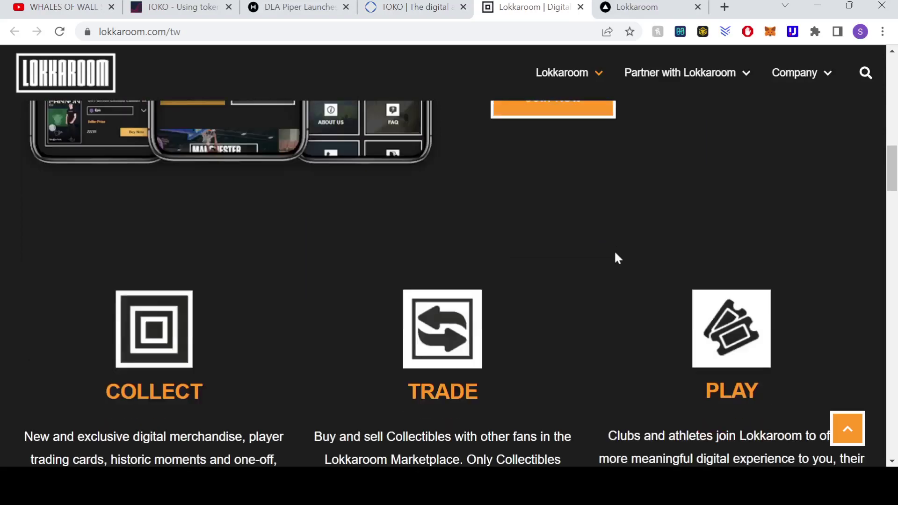
{"action": "scroll", "coordinate": [616, 255], "scroll_direction": "up", "scroll_amount": 8}
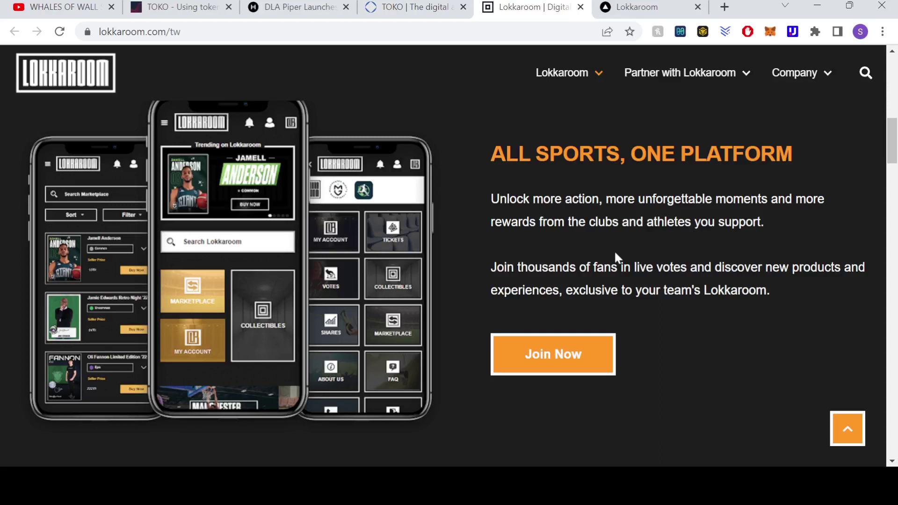
{"action": "left_click", "coordinate": [645, 7]}
View the Manchester Giants and Skouted banners, check the homepage, then return to sport.lokkaroom.com
{"action": "scroll", "coordinate": [481, 178], "scroll_direction": "down", "scroll_amount": 5}
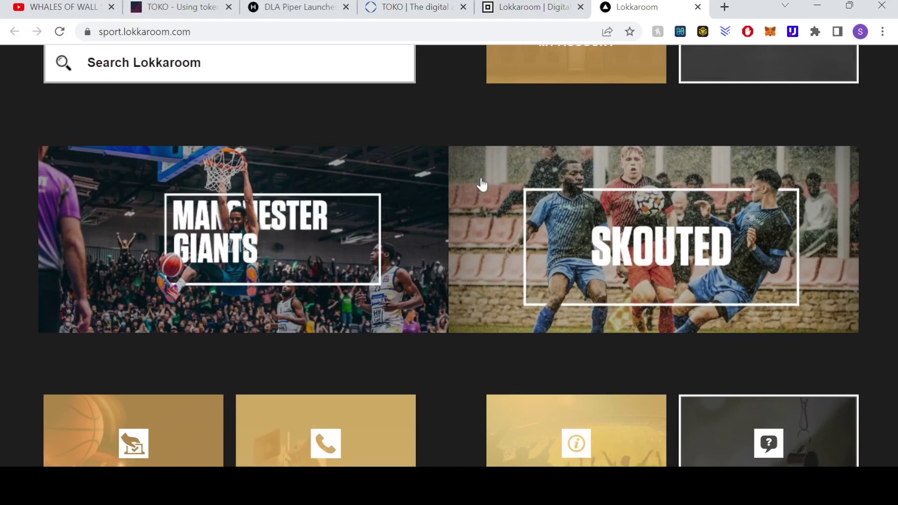
{"action": "left_click", "coordinate": [509, 3]}
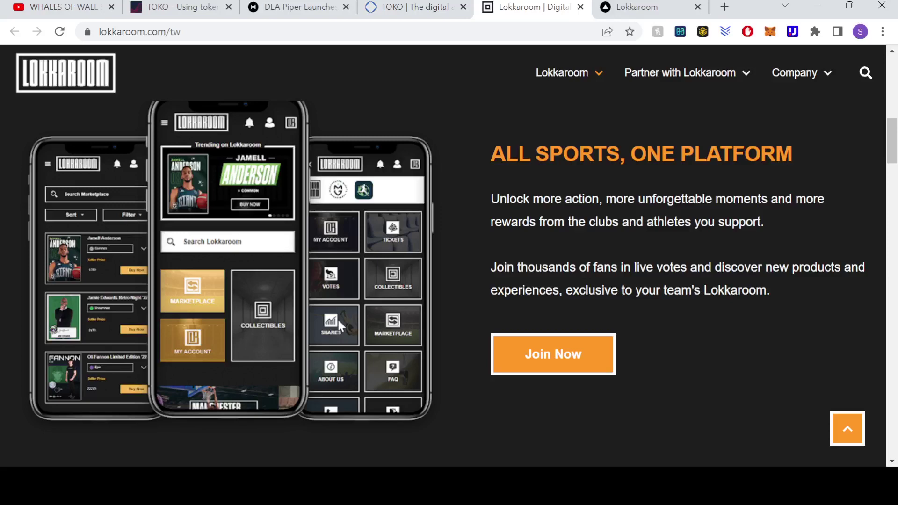
{"action": "left_click", "coordinate": [620, 17]}
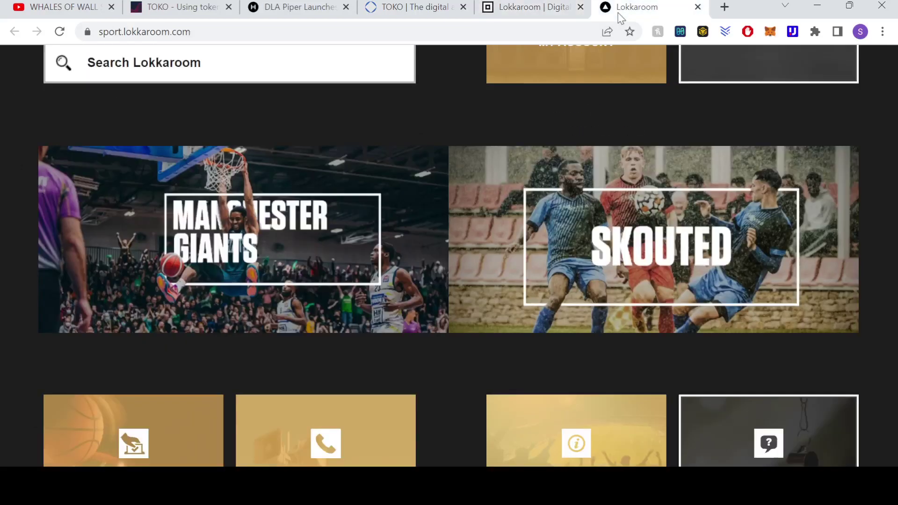
Scroll the Lokkaroom homepage to the footer and back to Accessible and Affordable
{"action": "left_click", "coordinate": [547, 5]}
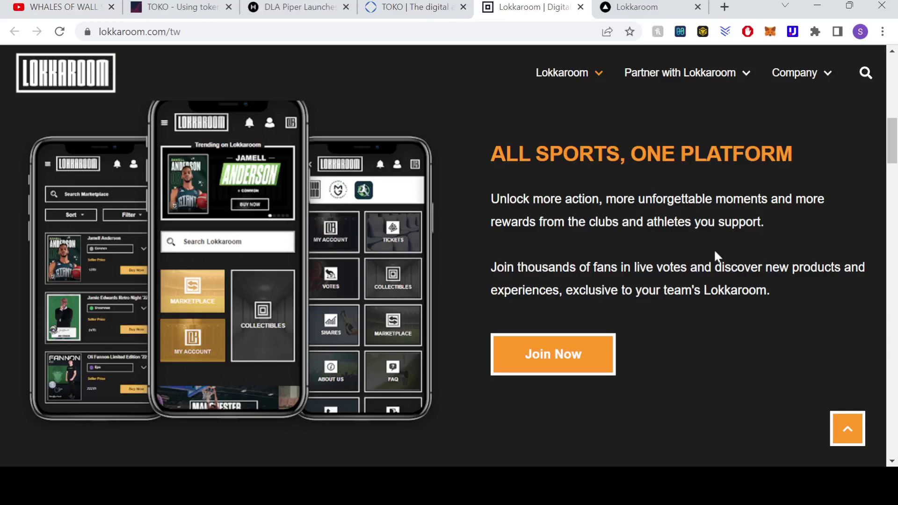
{"action": "scroll", "coordinate": [714, 168], "scroll_direction": "down", "scroll_amount": 10}
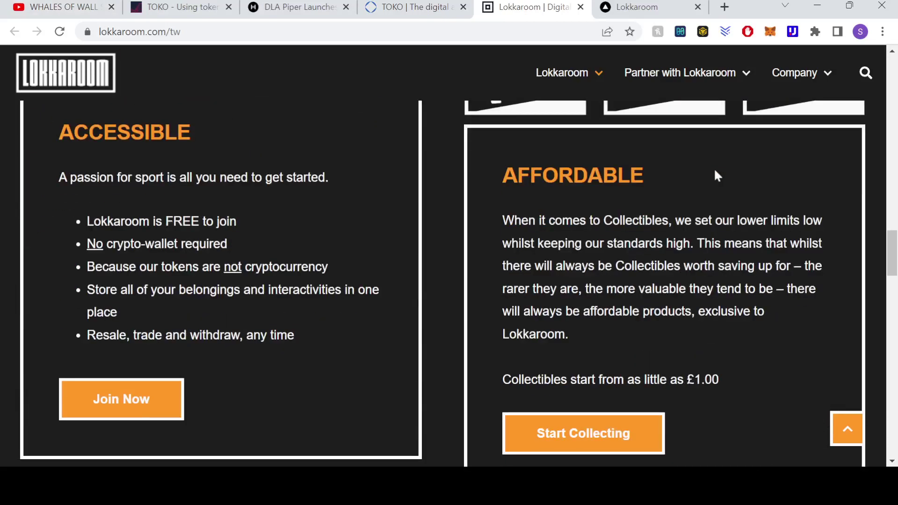
{"action": "scroll", "coordinate": [716, 172], "scroll_direction": "down", "scroll_amount": 7}
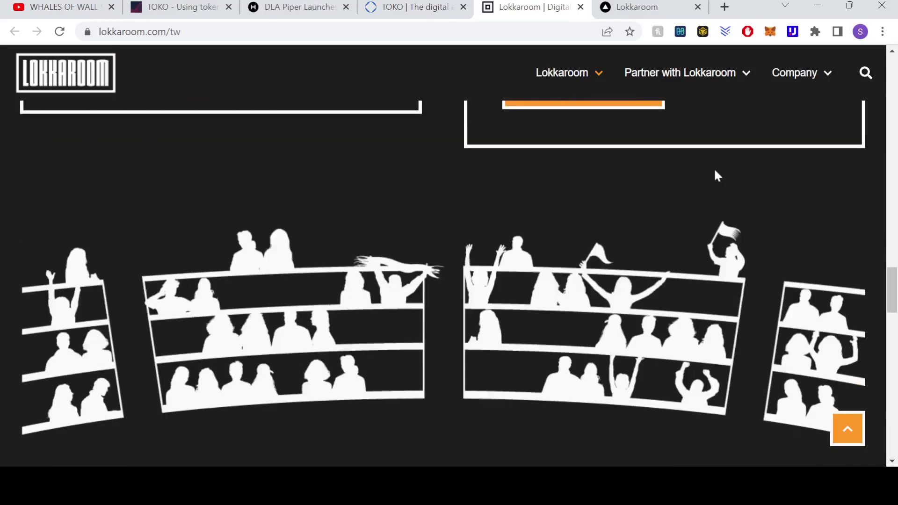
{"action": "scroll", "coordinate": [715, 172], "scroll_direction": "down", "scroll_amount": 6}
{"action": "scroll", "coordinate": [722, 154], "scroll_direction": "down", "scroll_amount": 3}
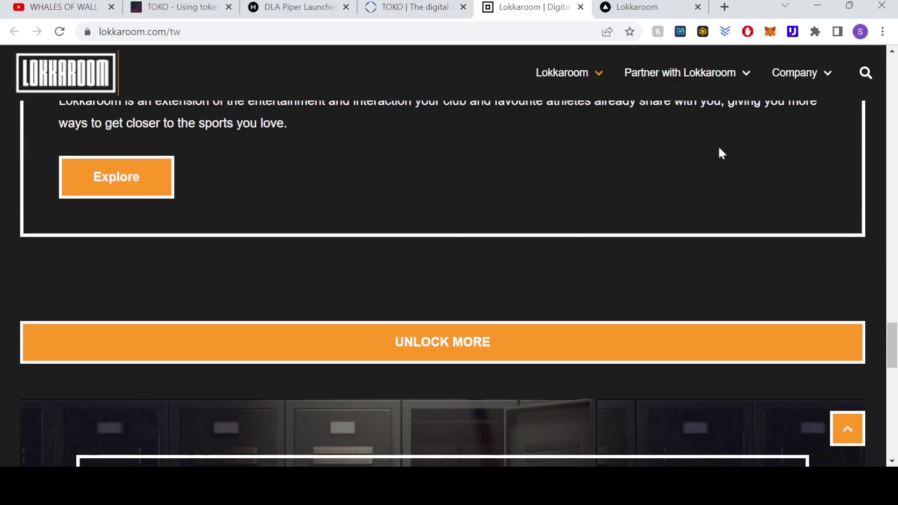
{"action": "scroll", "coordinate": [719, 149], "scroll_direction": "down", "scroll_amount": 6}
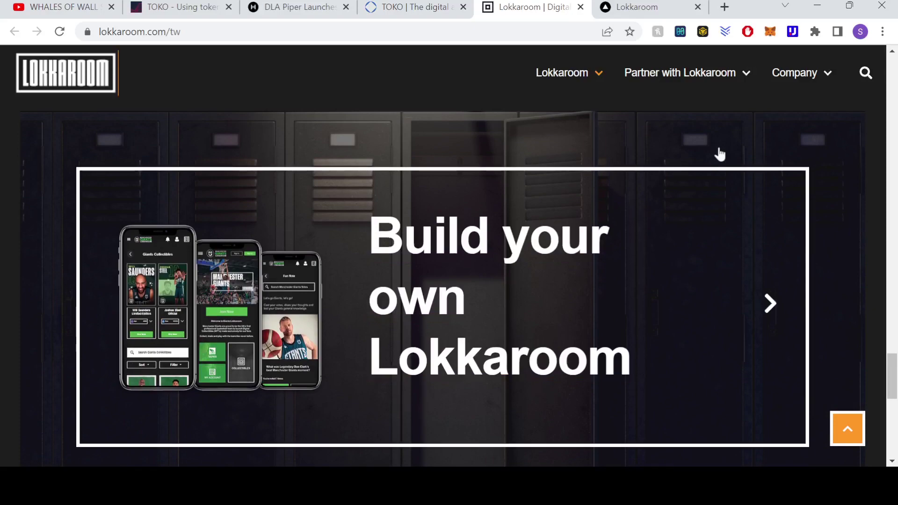
{"action": "scroll", "coordinate": [627, 360], "scroll_direction": "down", "scroll_amount": 9}
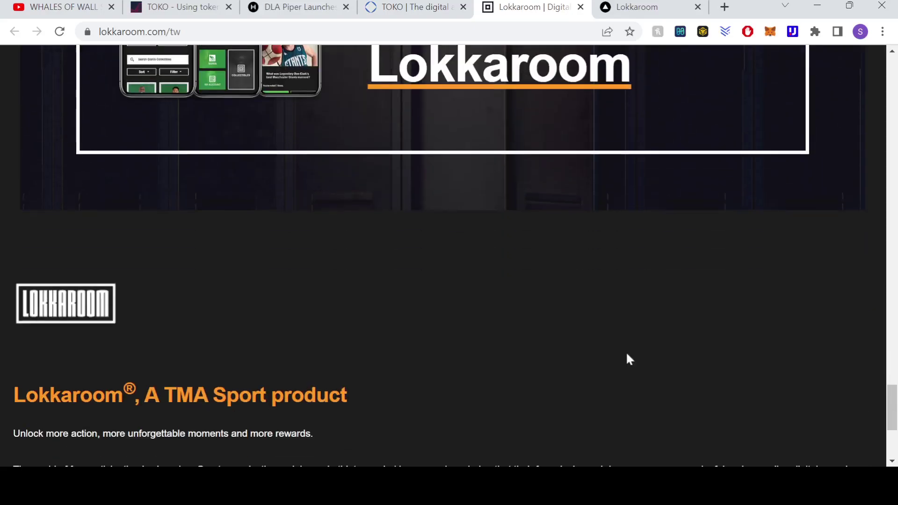
{"action": "scroll", "coordinate": [627, 359], "scroll_direction": "up", "scroll_amount": 15}
{"action": "scroll", "coordinate": [627, 359], "scroll_direction": "up", "scroll_amount": 3}
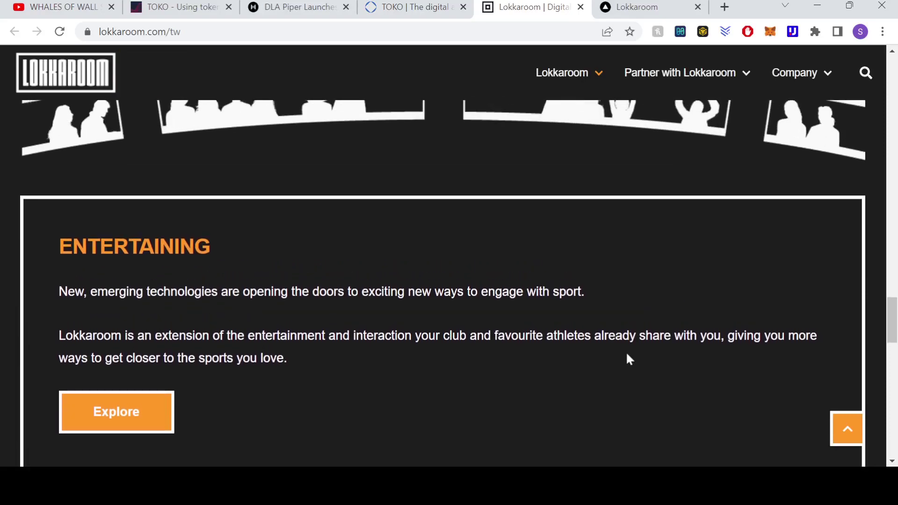
{"action": "scroll", "coordinate": [629, 358], "scroll_direction": "up", "scroll_amount": 10}
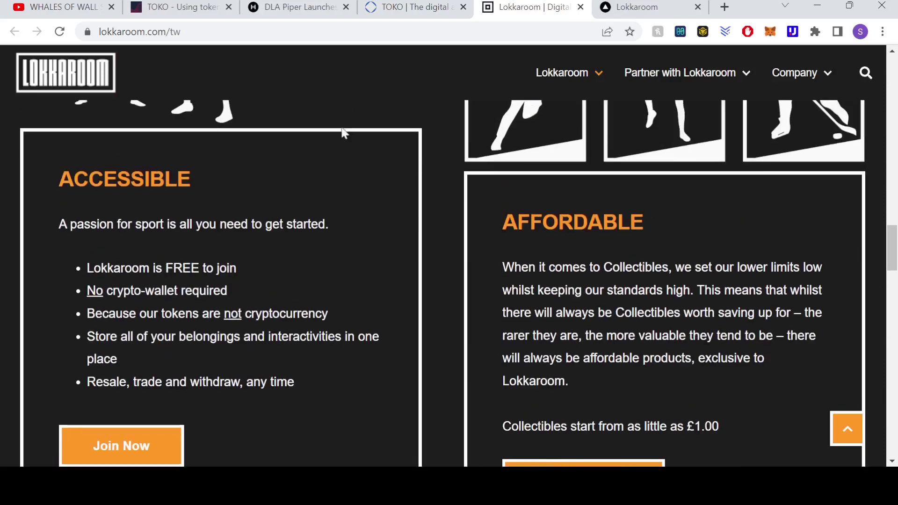
{"action": "left_click", "coordinate": [89, 4]}
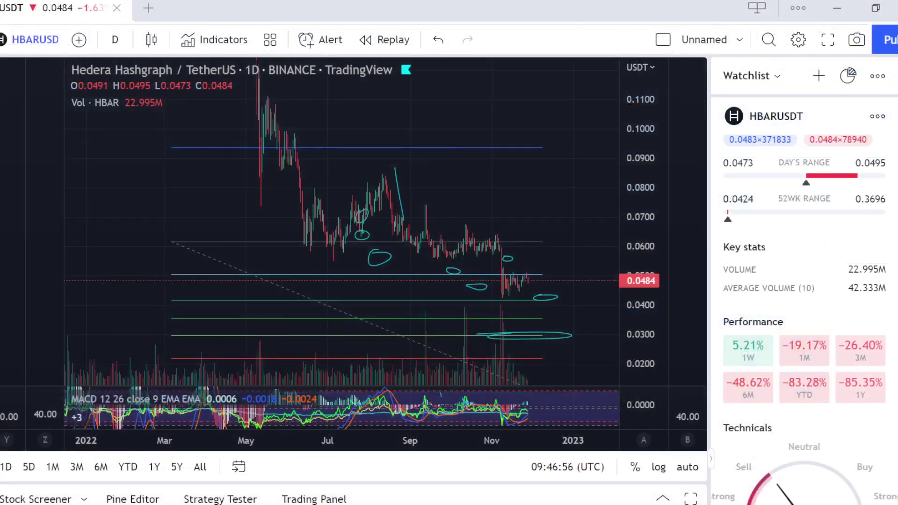
Zoom out the daily HBAR/USDT chart and compress the price scale until the 0.5750 level shows above 0.4542, 0.3666 and 0.3202
{"action": "scroll", "coordinate": [379, 302], "scroll_direction": "down", "scroll_amount": 5}
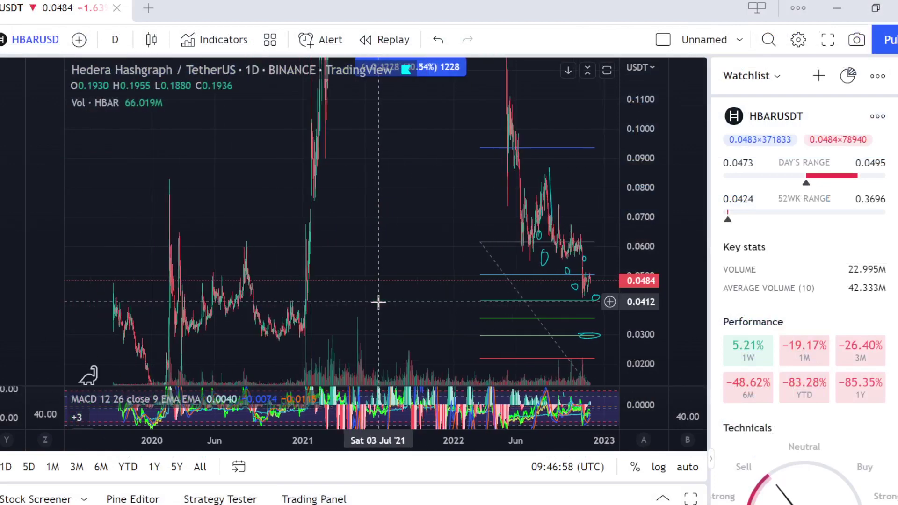
{"action": "scroll", "coordinate": [378, 301], "scroll_direction": "down", "scroll_amount": 3}
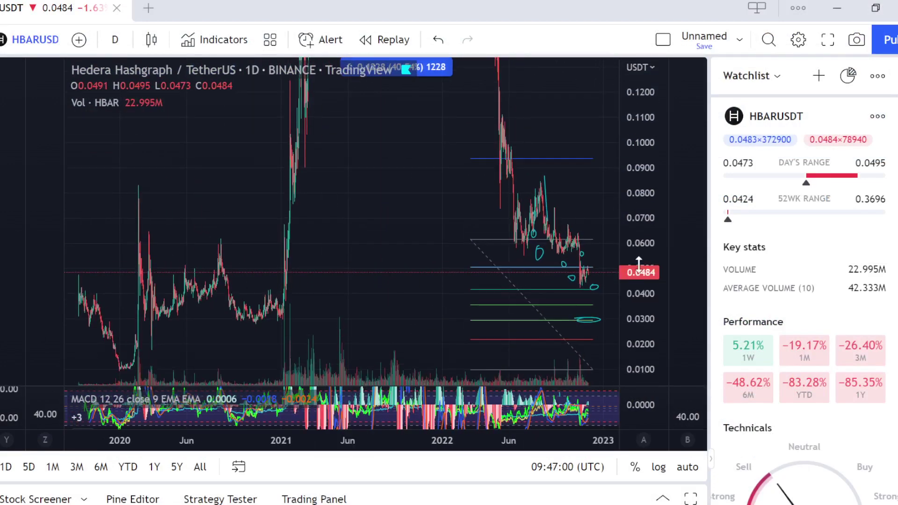
{"action": "left_click_drag", "start_coordinate": [640, 264], "coordinate": [639, 266]}
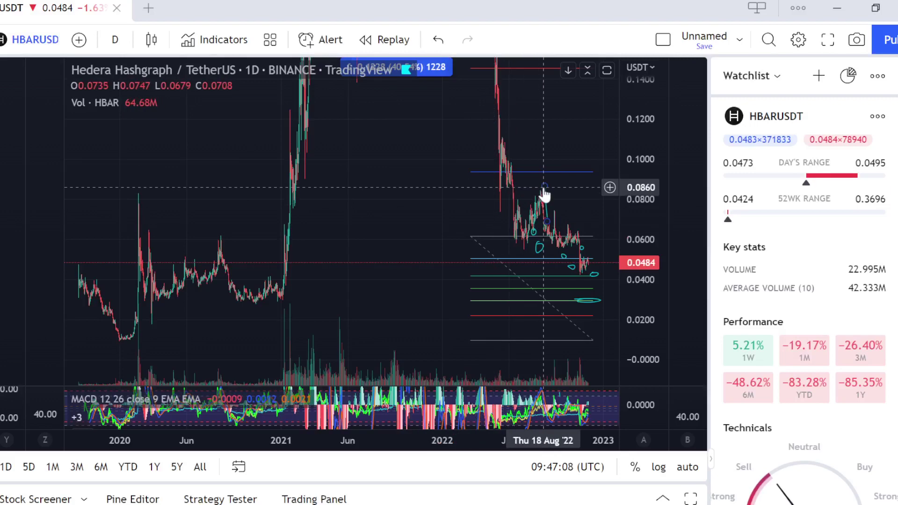
{"action": "scroll", "coordinate": [545, 189], "scroll_direction": "up", "scroll_amount": 2}
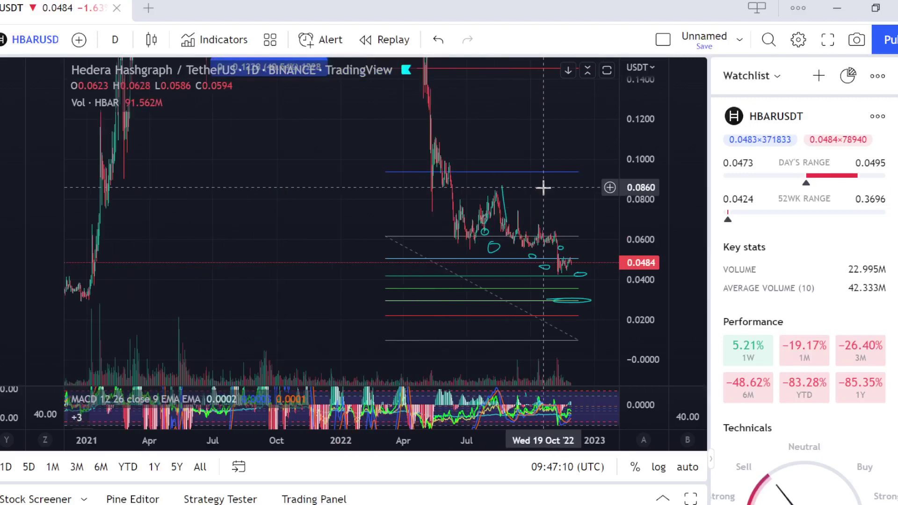
{"action": "scroll", "coordinate": [626, 149], "scroll_direction": "down", "scroll_amount": 10}
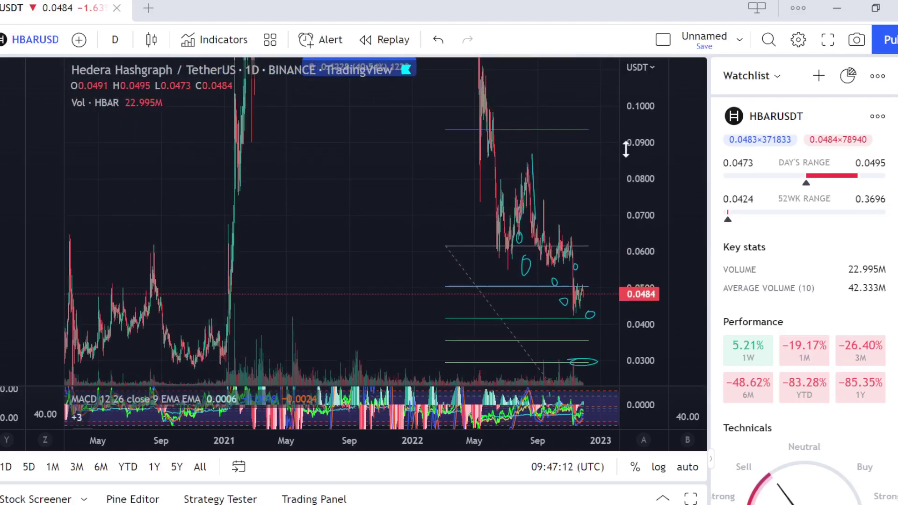
{"action": "scroll", "coordinate": [626, 149], "scroll_direction": "down", "scroll_amount": 4}
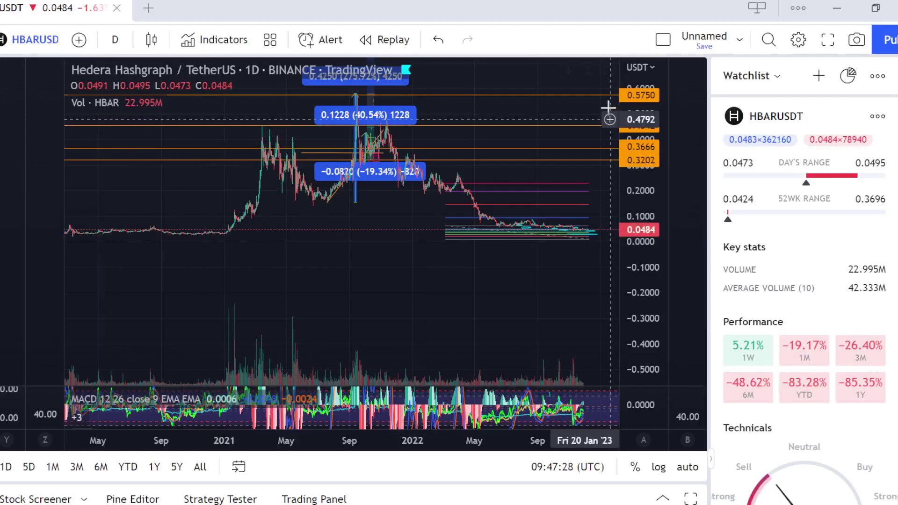
Rescale the HBAR price axis vertically to spread the price levels out
{"action": "left_click_drag", "start_coordinate": [631, 197], "coordinate": [631, 223]}
{"action": "scroll", "coordinate": [631, 224], "scroll_direction": "up", "scroll_amount": 6}
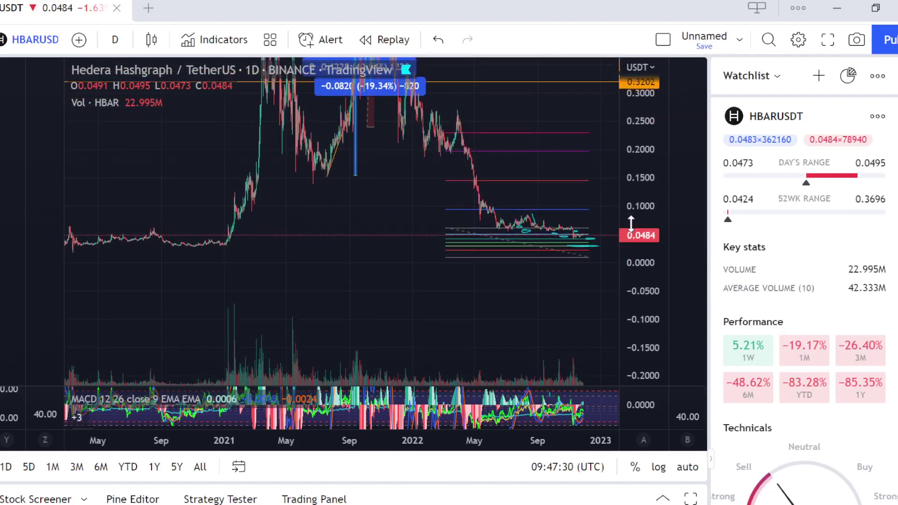
{"action": "scroll", "coordinate": [631, 224], "scroll_direction": "up", "scroll_amount": 2}
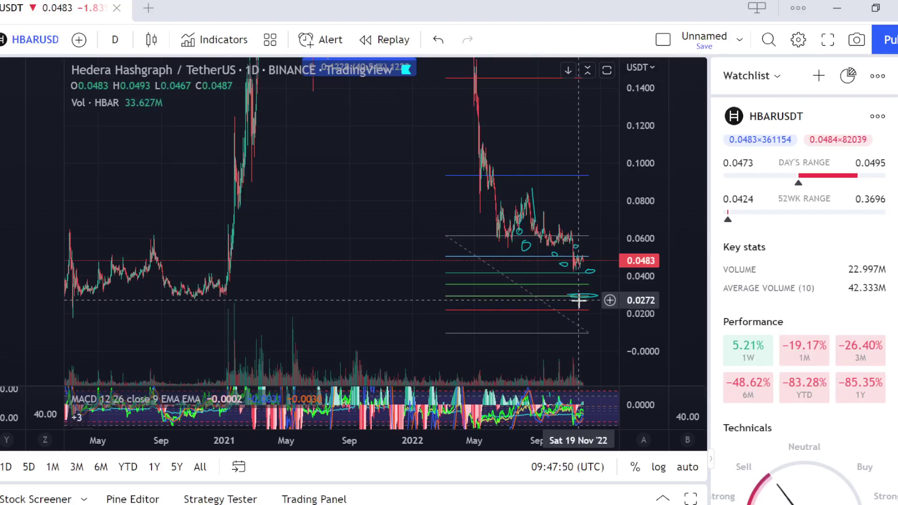
{"action": "scroll", "coordinate": [579, 300], "scroll_direction": "down", "scroll_amount": 2}
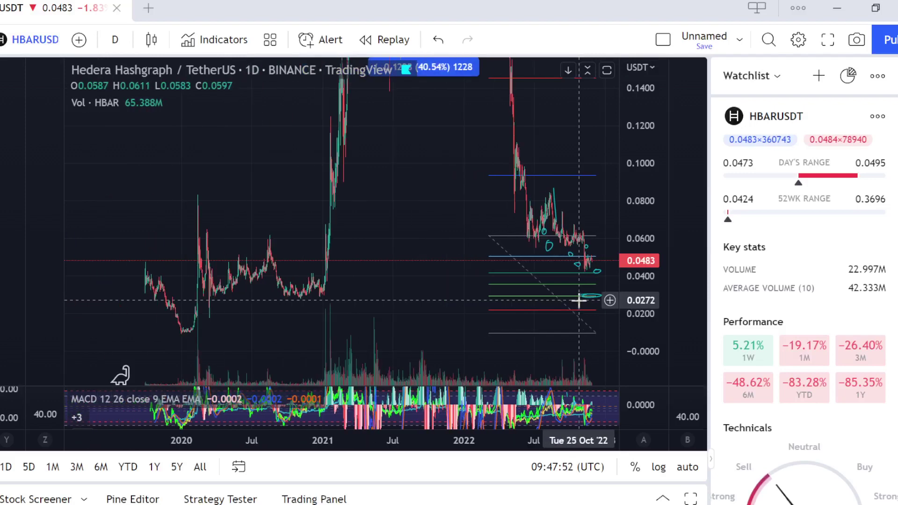
{"action": "left_click_drag", "start_coordinate": [637, 189], "coordinate": [638, 258]}
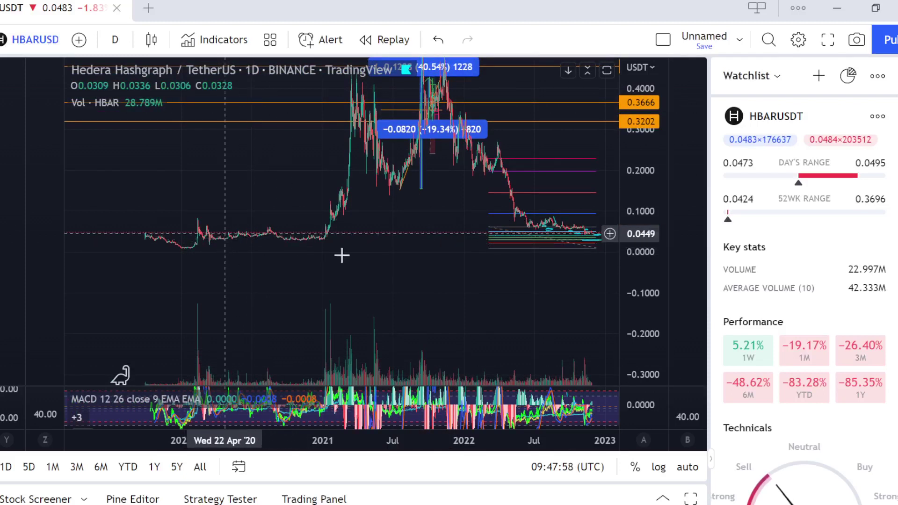
{"action": "left_click_drag", "start_coordinate": [639, 194], "coordinate": [639, 167]}
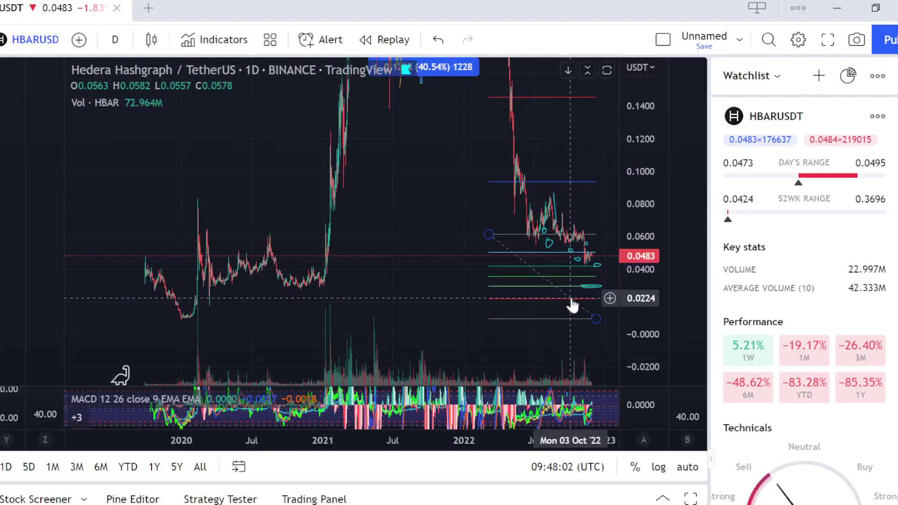
Move the Fibonacci retracement left onto the late-2020 rally, spanning 0.0746 to 0.0228
{"action": "scroll", "coordinate": [570, 304], "scroll_direction": "up", "scroll_amount": 5}
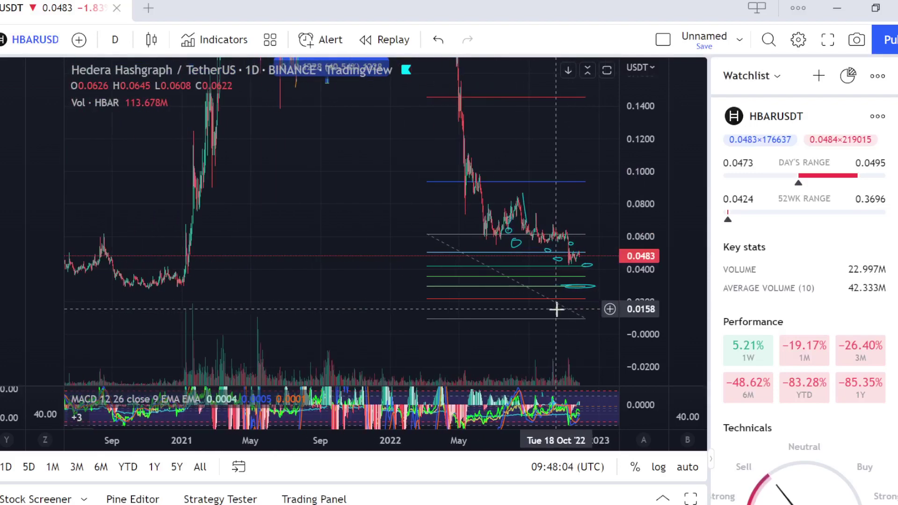
{"action": "scroll", "coordinate": [508, 270], "scroll_direction": "down", "scroll_amount": 4}
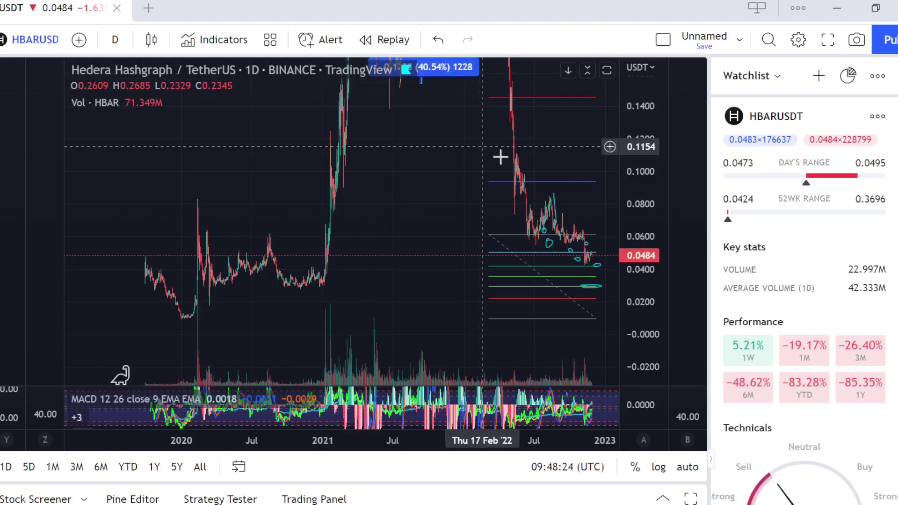
{"action": "scroll", "coordinate": [566, 270], "scroll_direction": "down", "scroll_amount": 1}
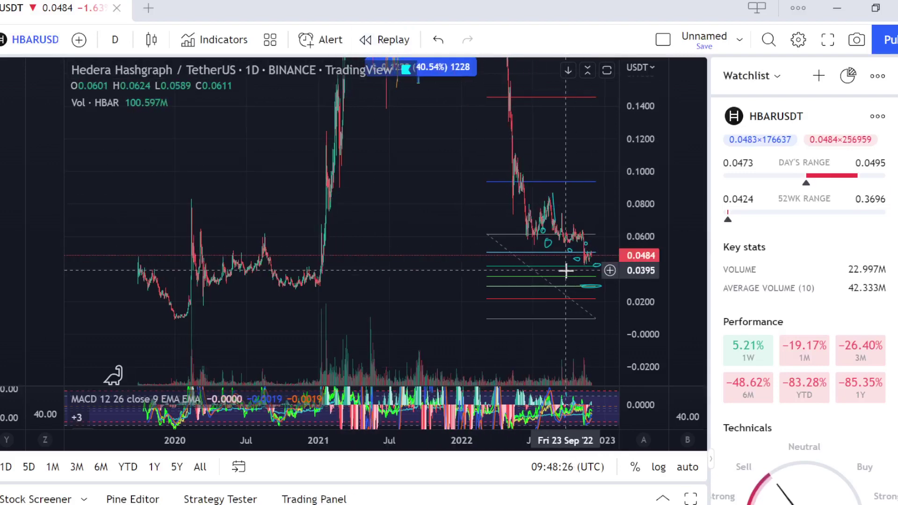
{"action": "scroll", "coordinate": [566, 271], "scroll_direction": "down", "scroll_amount": 3}
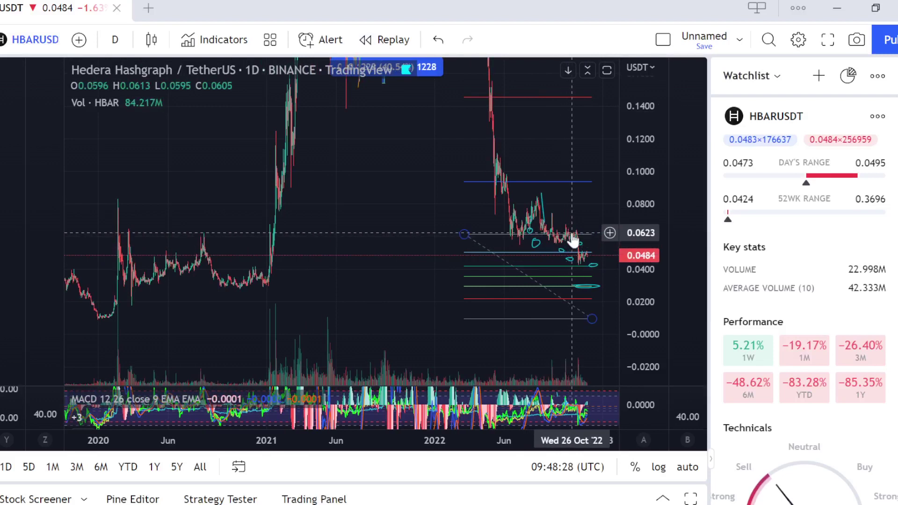
{"action": "left_click_drag", "start_coordinate": [573, 239], "coordinate": [369, 210]}
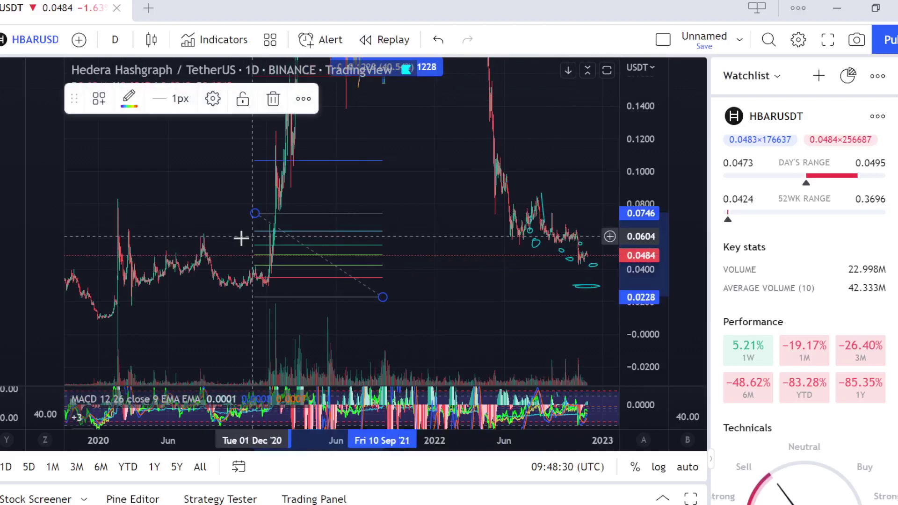
Deselect the retracement and undo its move, restoring it over the 2022 decline from about 0.145 to 0.01
{"action": "left_click", "coordinate": [204, 238]}
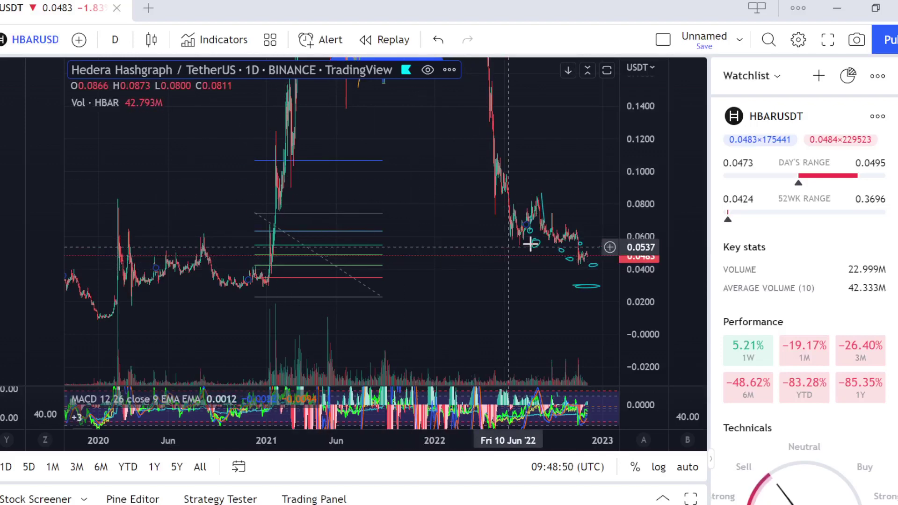
{"action": "scroll", "coordinate": [565, 258], "scroll_direction": "up", "scroll_amount": 2}
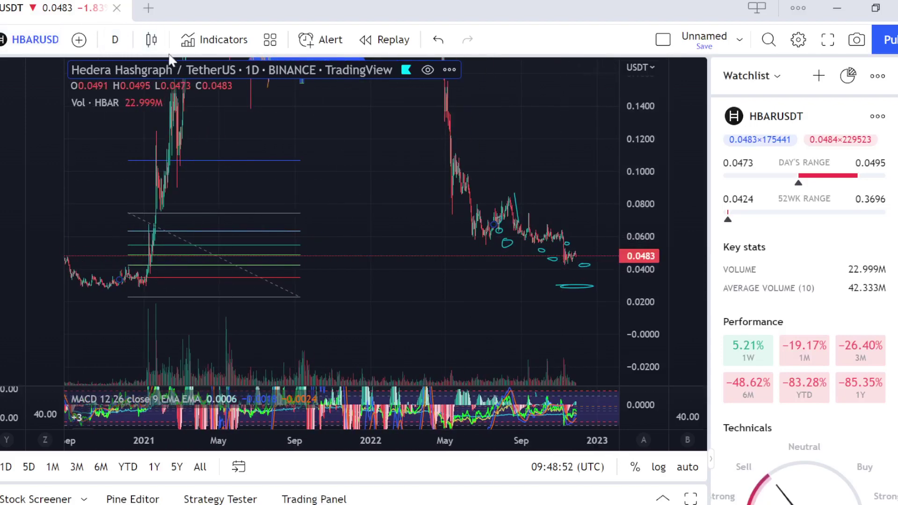
{"action": "left_click", "coordinate": [444, 44]}
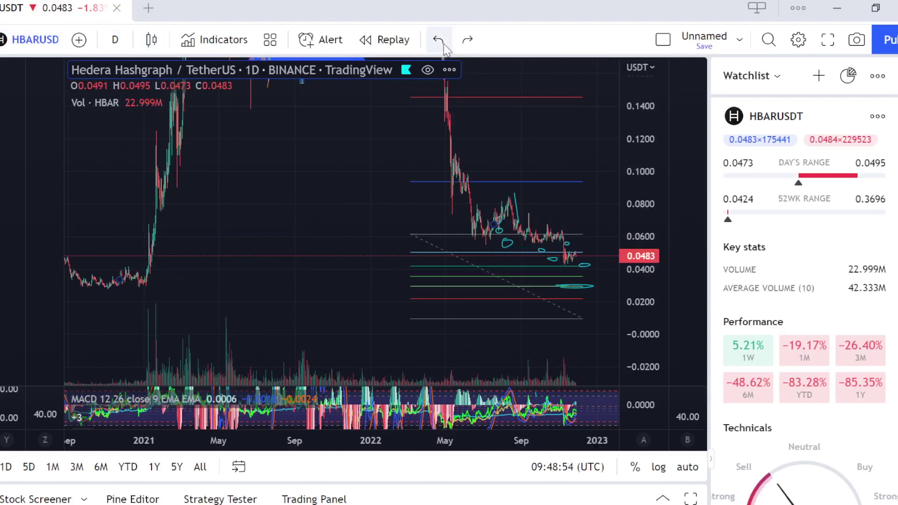
Zoom the time axis in on Oct 2021–2023 and stretch the price scale around the 2022 fib levels and circles
{"action": "scroll", "coordinate": [351, 260], "scroll_direction": "down", "scroll_amount": 2}
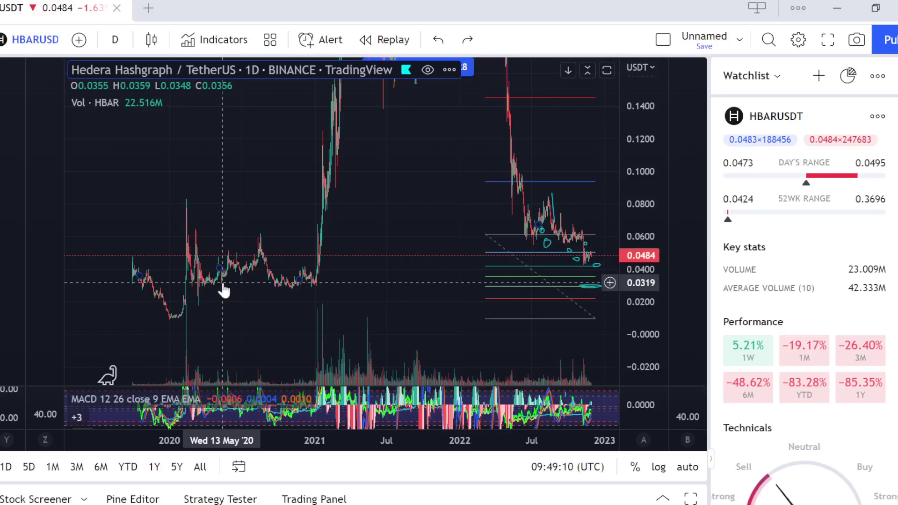
{"action": "scroll", "coordinate": [224, 289], "scroll_direction": "up", "scroll_amount": 3}
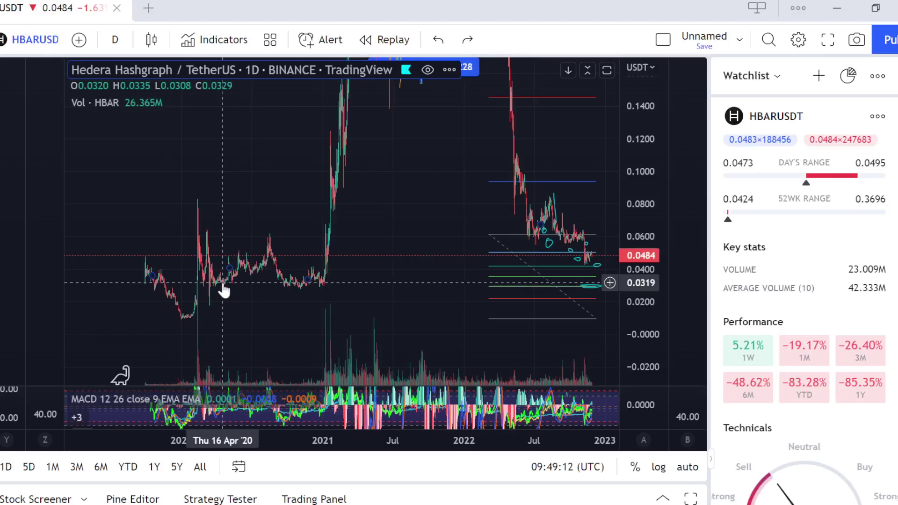
{"action": "scroll", "coordinate": [222, 282], "scroll_direction": "down", "scroll_amount": 2}
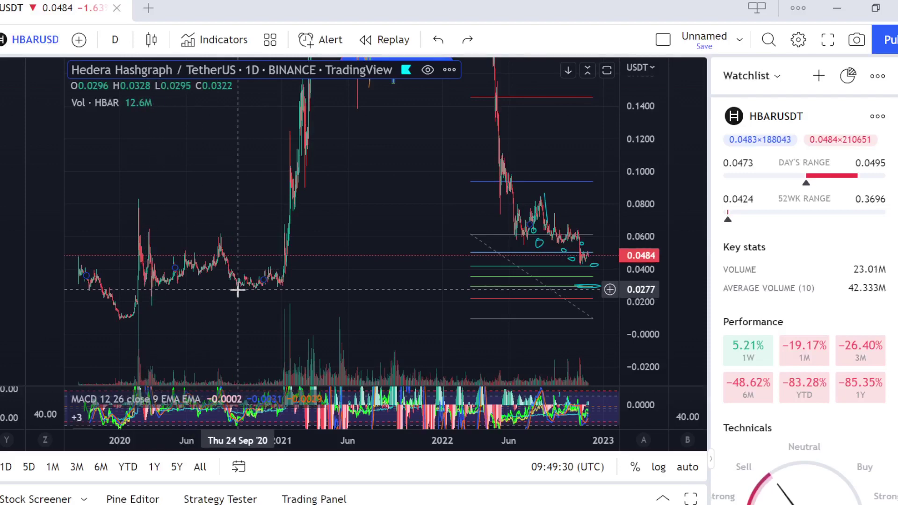
{"action": "scroll", "coordinate": [238, 290], "scroll_direction": "up", "scroll_amount": 2}
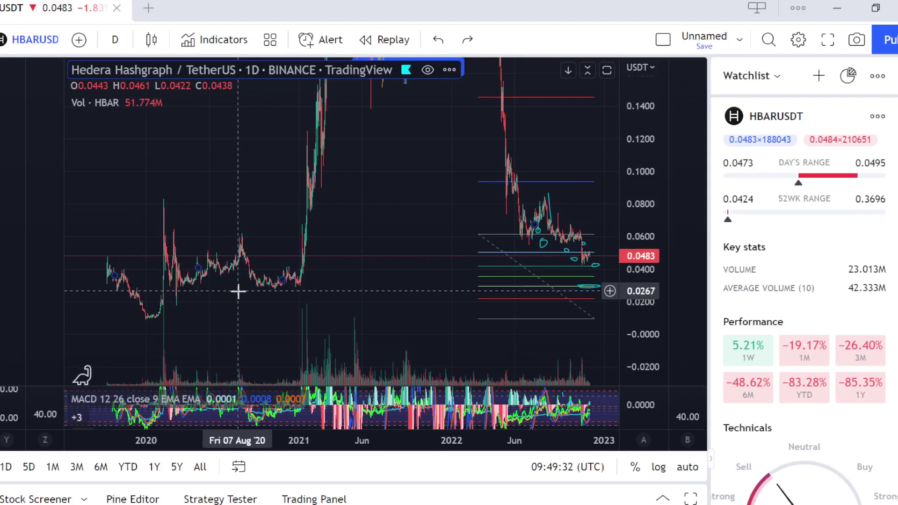
{"action": "scroll", "coordinate": [238, 291], "scroll_direction": "up", "scroll_amount": 2}
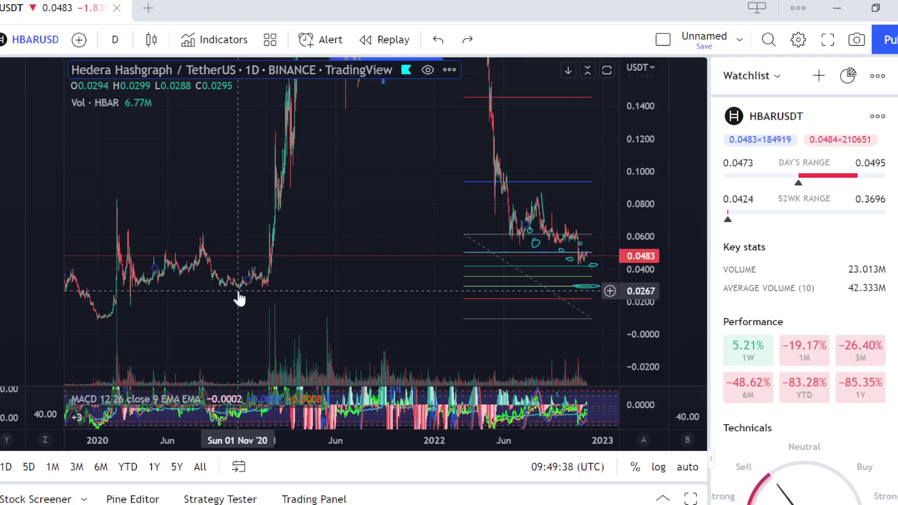
{"action": "scroll", "coordinate": [237, 291], "scroll_direction": "up", "scroll_amount": 5}
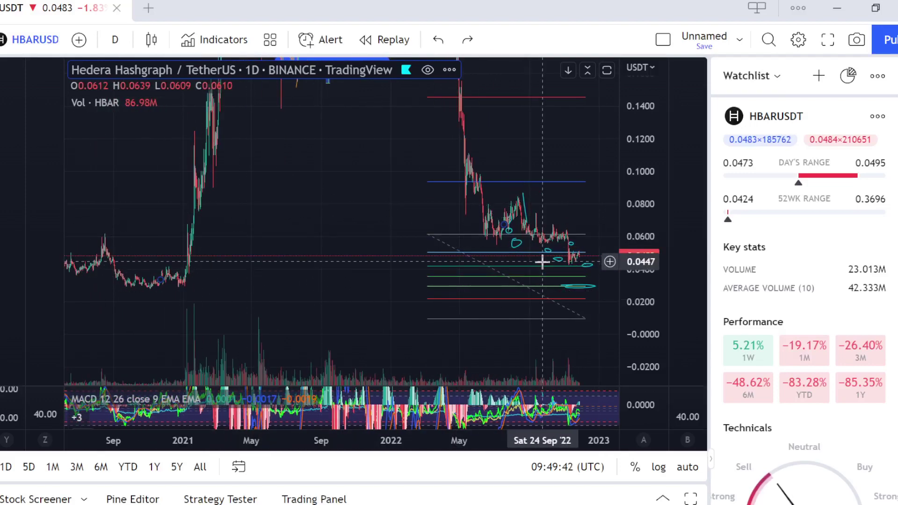
{"action": "scroll", "coordinate": [543, 262], "scroll_direction": "up", "scroll_amount": 4}
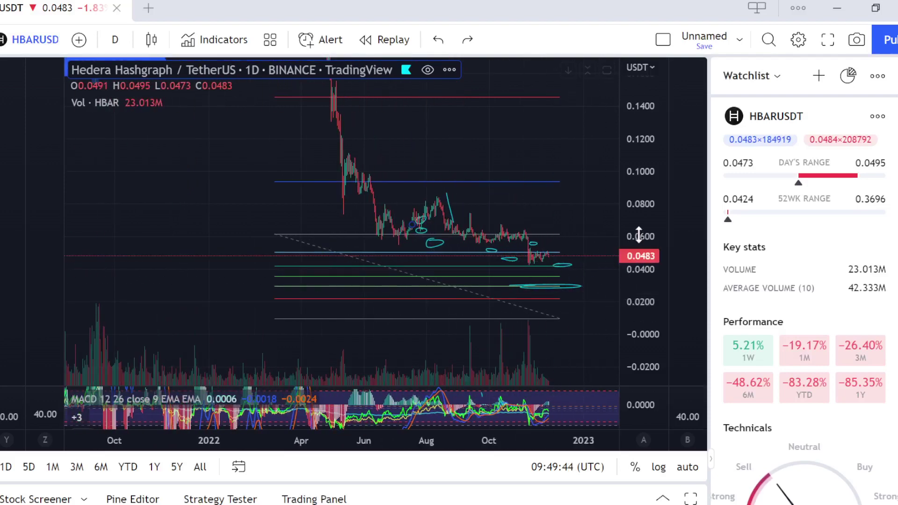
{"action": "left_click_drag", "start_coordinate": [639, 234], "coordinate": [639, 262]}
Inspect the recent candles near 0.0483, then zoom back out to show the 2020–2023 history
{"action": "scroll", "coordinate": [514, 331], "scroll_direction": "up", "scroll_amount": 1}
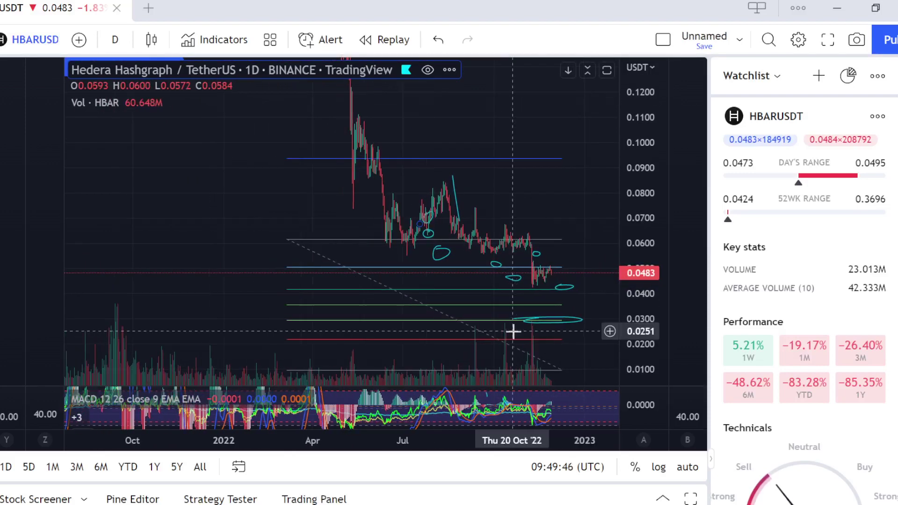
{"action": "scroll", "coordinate": [513, 331], "scroll_direction": "up", "scroll_amount": 3}
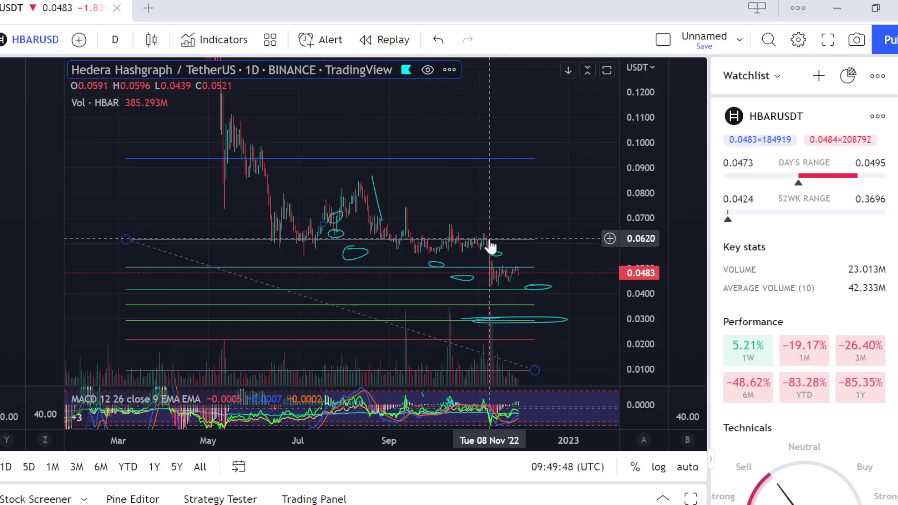
{"action": "scroll", "coordinate": [498, 254], "scroll_direction": "up", "scroll_amount": 2}
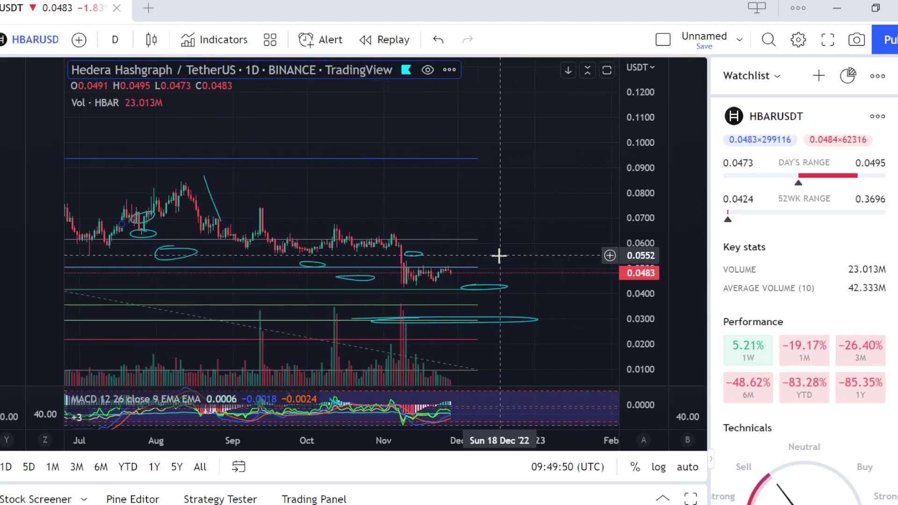
{"action": "scroll", "coordinate": [498, 255], "scroll_direction": "up", "scroll_amount": 1}
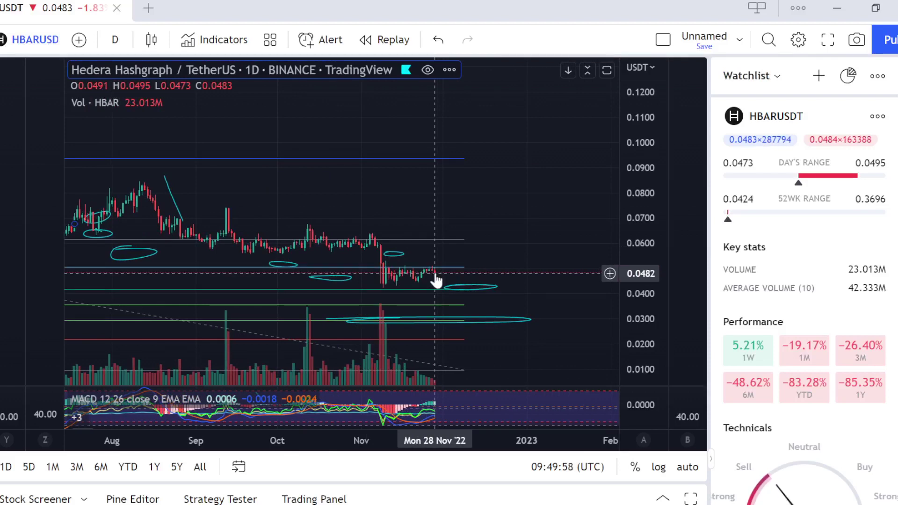
{"action": "scroll", "coordinate": [435, 279], "scroll_direction": "down", "scroll_amount": 3}
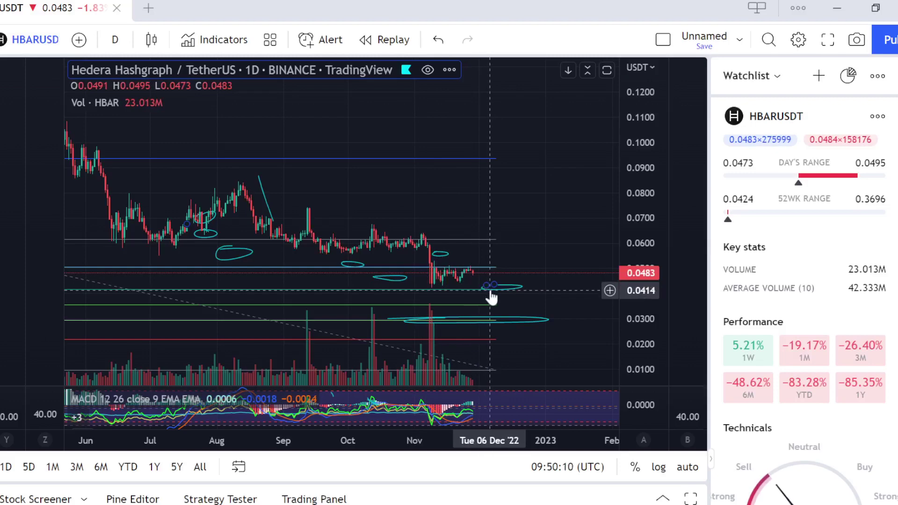
{"action": "scroll", "coordinate": [492, 297], "scroll_direction": "down", "scroll_amount": 5}
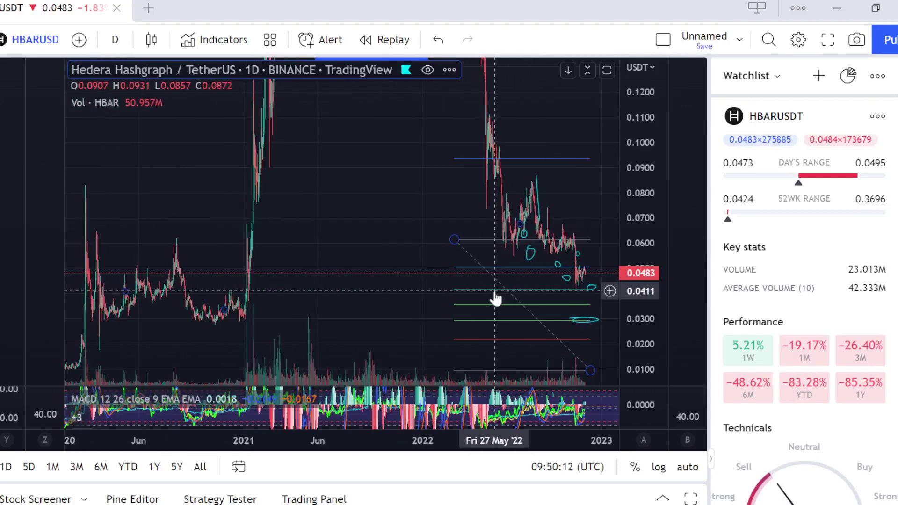
{"action": "scroll", "coordinate": [496, 298], "scroll_direction": "down", "scroll_amount": 1}
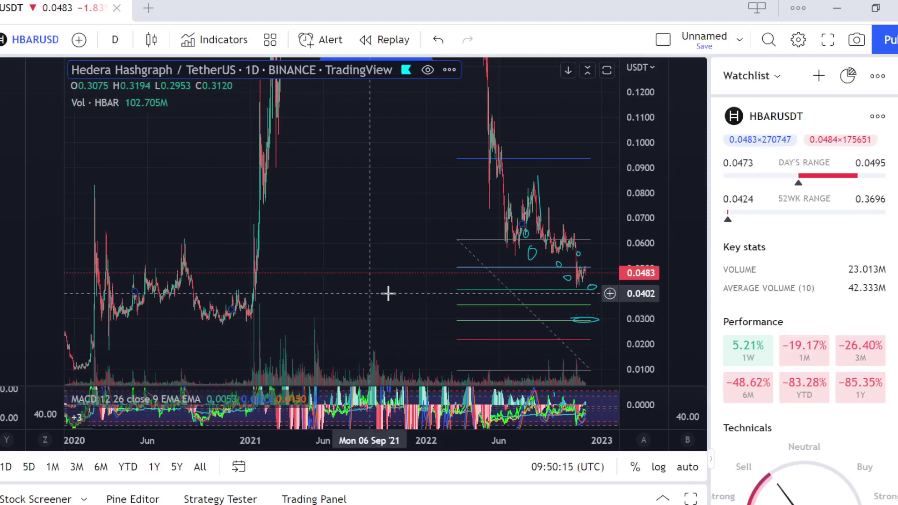
Enlarge the MACD and RSI 14/28/90 pane beneath a smaller price chart centred on October–November 2022
{"action": "scroll", "coordinate": [534, 309], "scroll_direction": "up", "scroll_amount": 6}
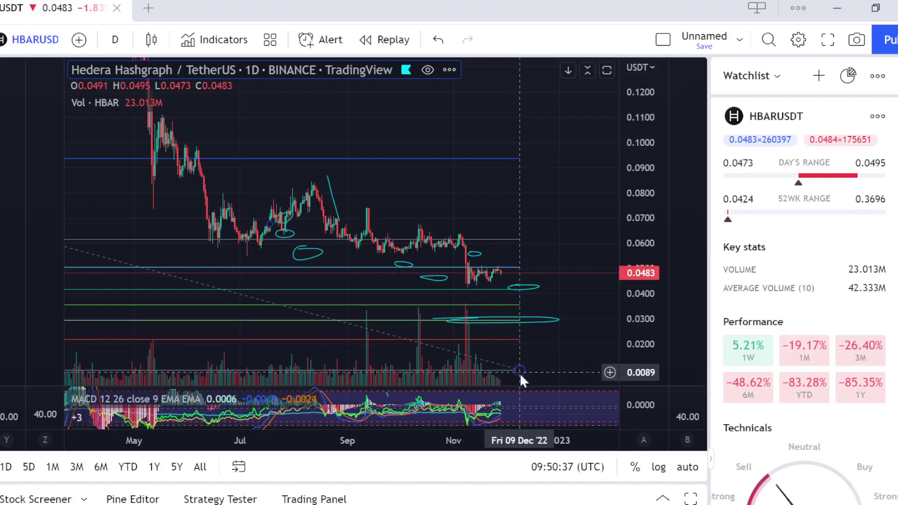
{"action": "left_click_drag", "start_coordinate": [516, 383], "coordinate": [520, 230]}
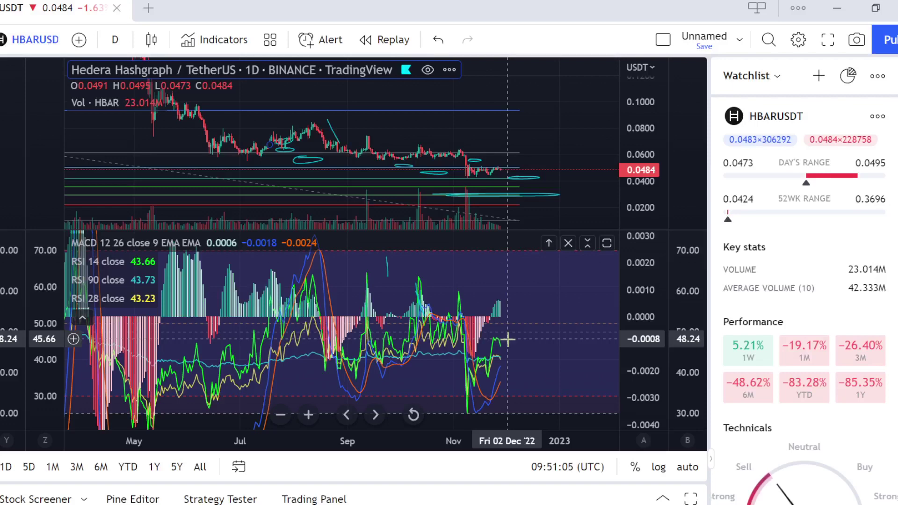
{"action": "scroll", "coordinate": [508, 340], "scroll_direction": "up", "scroll_amount": 3}
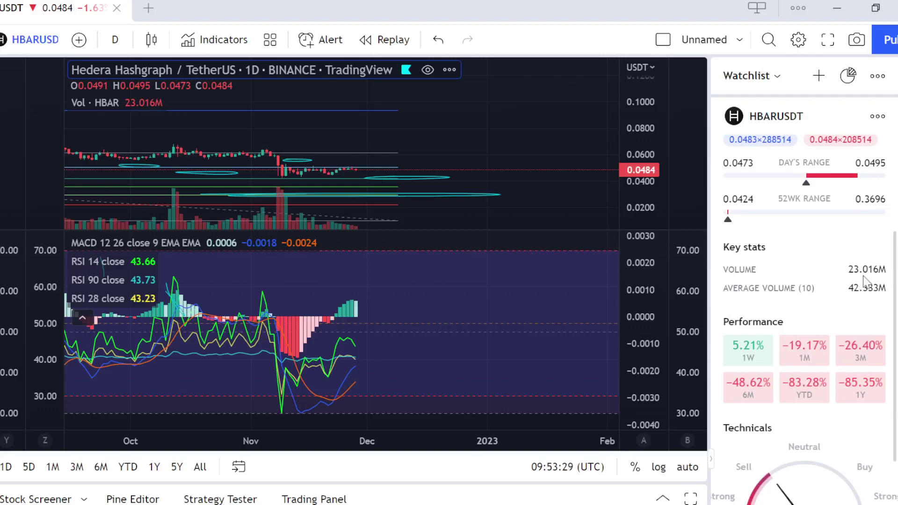
Shrink the MACD/RSI pane back to a thin strip so the HBAR price chart fills most of the area
{"action": "left_click_drag", "start_coordinate": [516, 230], "coordinate": [569, 392]}
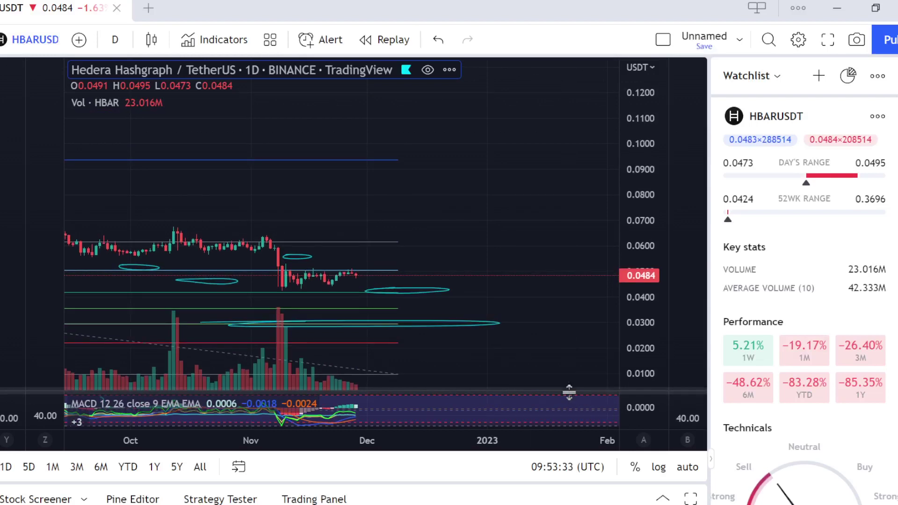